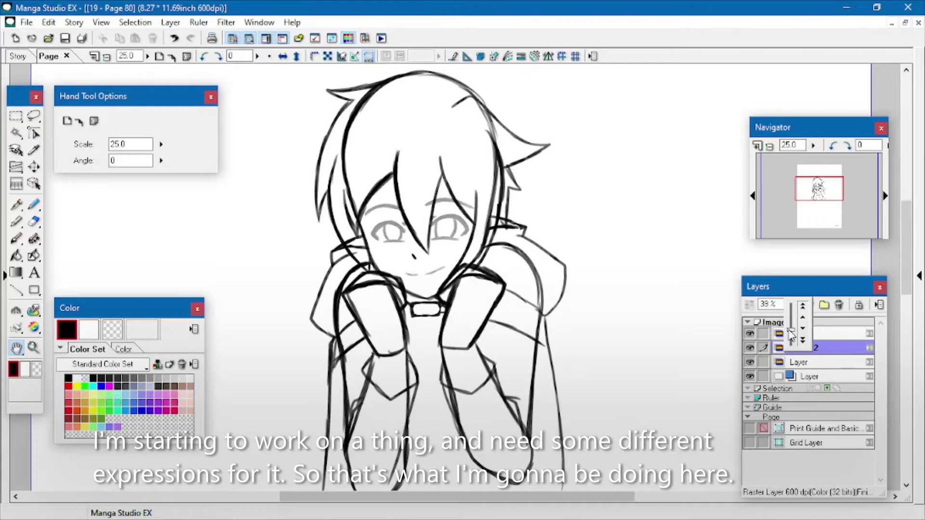
# Make Layer 3 the active layer and choose the Hard pencil at 0.80 mm for drawing over the face.
pyautogui.click(821, 333)
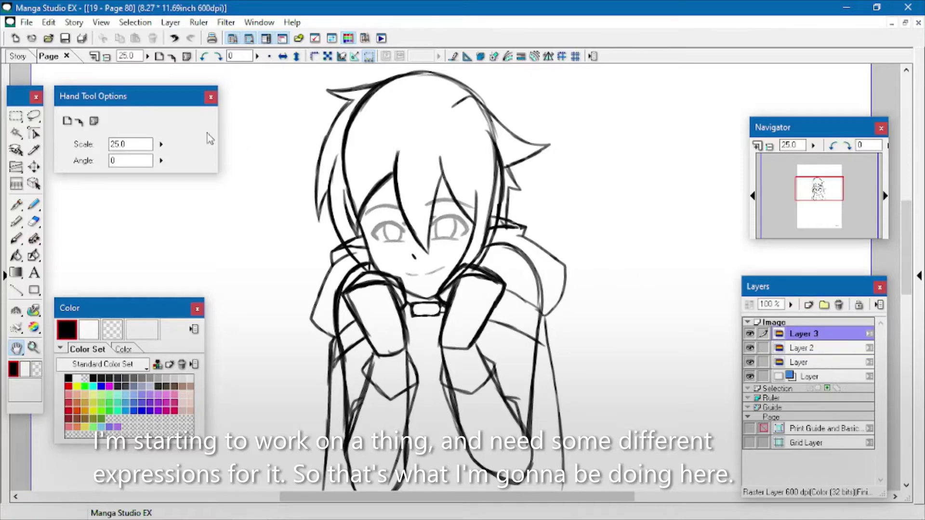
pyautogui.click(94, 56)
pyautogui.moveTo(329, 144); pyautogui.dragTo(372, 180)
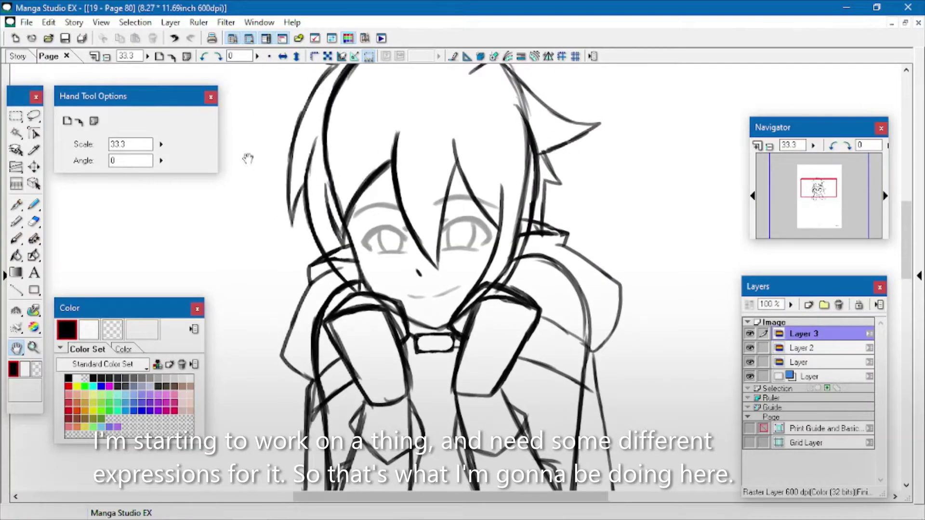
pyautogui.click(95, 57)
pyautogui.moveTo(282, 155); pyautogui.dragTo(274, 166)
pyautogui.click(34, 204)
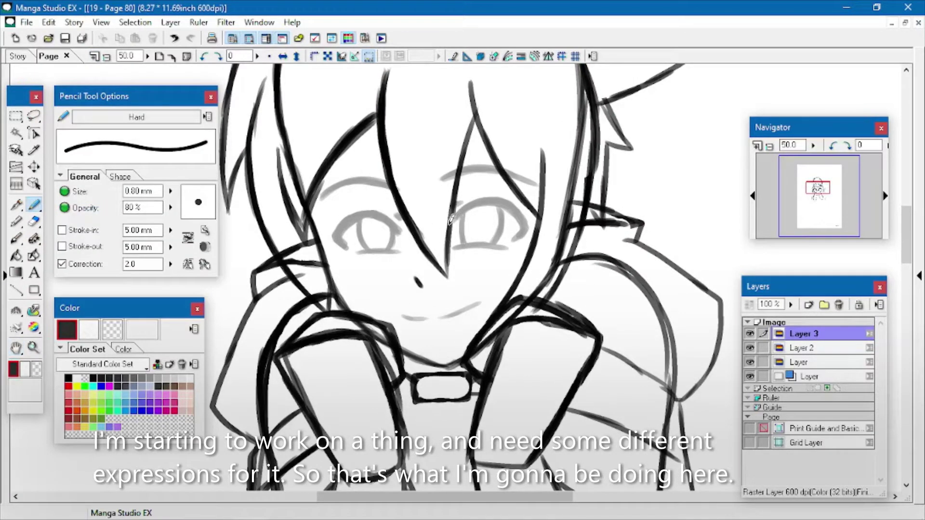
pyautogui.moveTo(455, 218)
pyautogui.mouseDown()
pyautogui.moveTo(506, 209)
pyautogui.moveTo(488, 209)
pyautogui.moveTo(526, 225)
pyautogui.mouseUp()
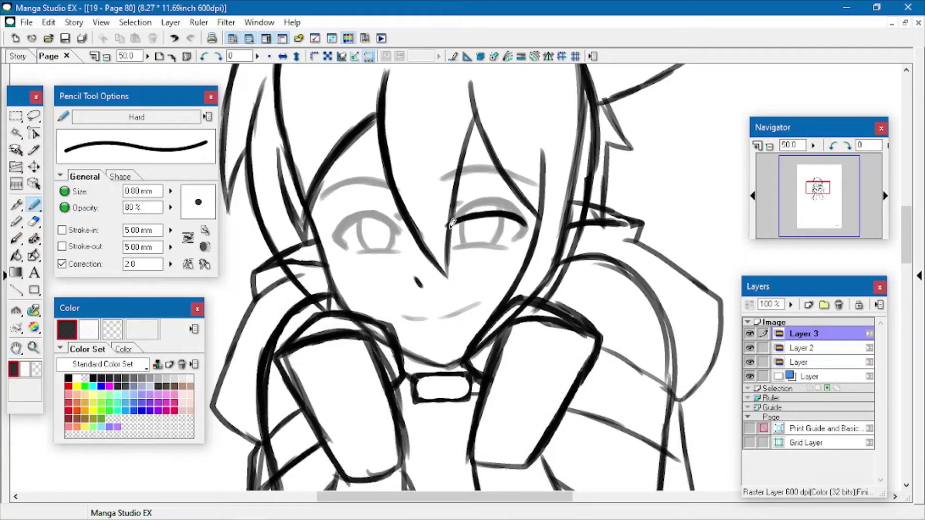
pyautogui.click(173, 38)
pyautogui.click(173, 39)
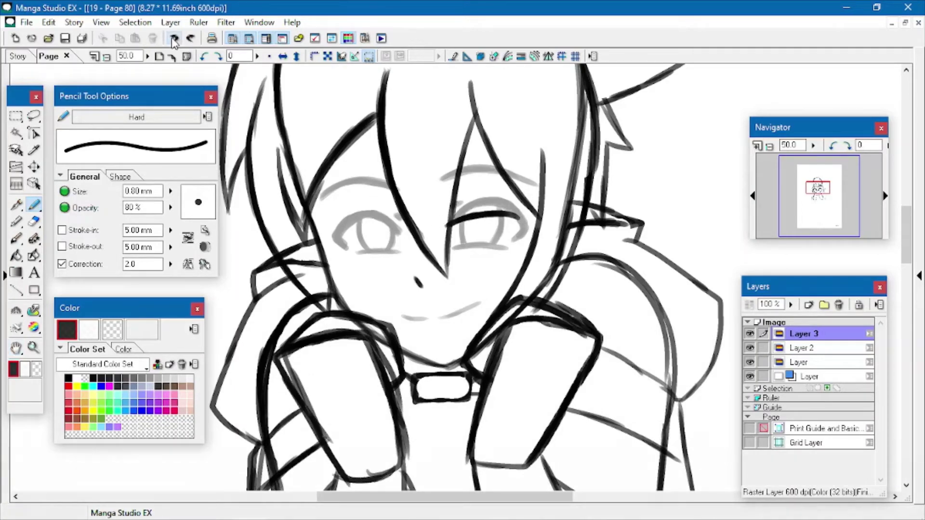
pyautogui.click(174, 39)
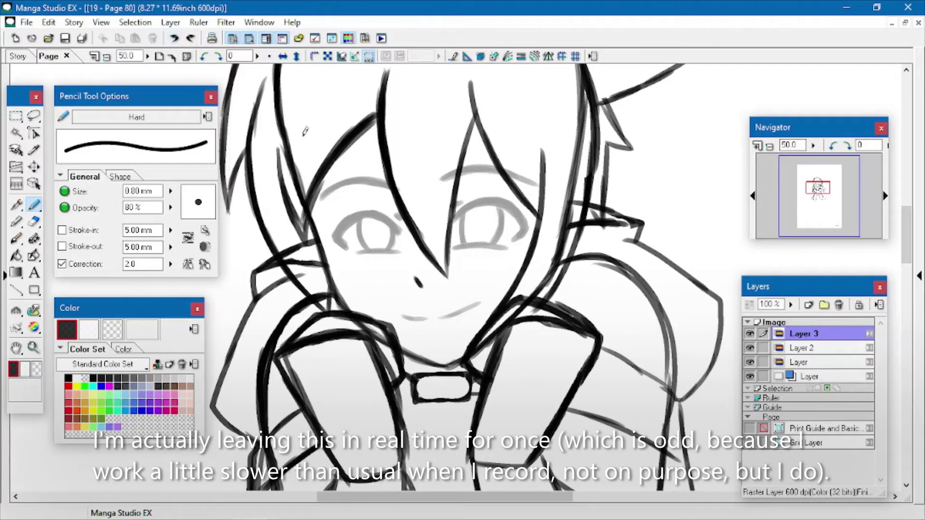
# Draw two thick, upward-arched closed eyes over the faded eye sketch on Layer 3.
pyautogui.moveTo(448, 230)
pyautogui.mouseDown()
pyautogui.moveTo(496, 226)
pyautogui.moveTo(511, 237)
pyautogui.mouseUp()
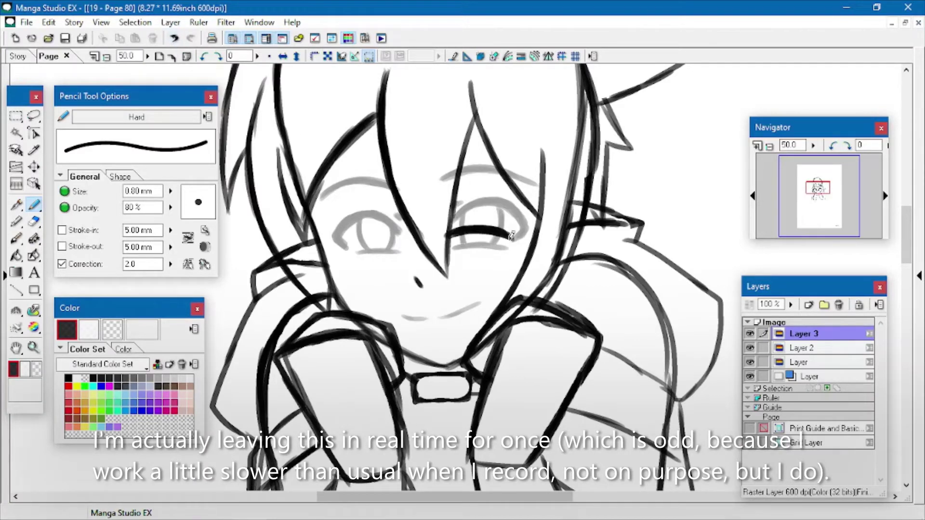
pyautogui.moveTo(449, 230)
pyautogui.mouseDown()
pyautogui.moveTo(469, 221)
pyautogui.moveTo(511, 236)
pyautogui.mouseUp()
pyautogui.moveTo(341, 237)
pyautogui.mouseDown()
pyautogui.moveTo(401, 238)
pyautogui.moveTo(353, 234)
pyautogui.moveTo(388, 228)
pyautogui.moveTo(405, 238)
pyautogui.mouseUp()
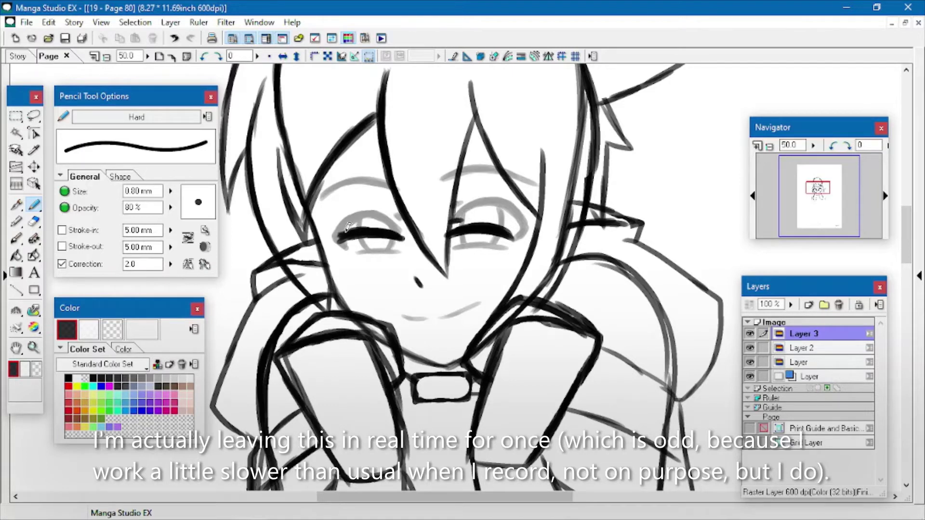
pyautogui.moveTo(337, 239); pyautogui.dragTo(374, 227)
# Draw a wide lopsided grin with darkened corners and gently arched eyebrows for the closed-eye expression.
pyautogui.moveTo(396, 318)
pyautogui.mouseDown()
pyautogui.moveTo(392, 311)
pyautogui.moveTo(480, 282)
pyautogui.moveTo(497, 297)
pyautogui.mouseUp()
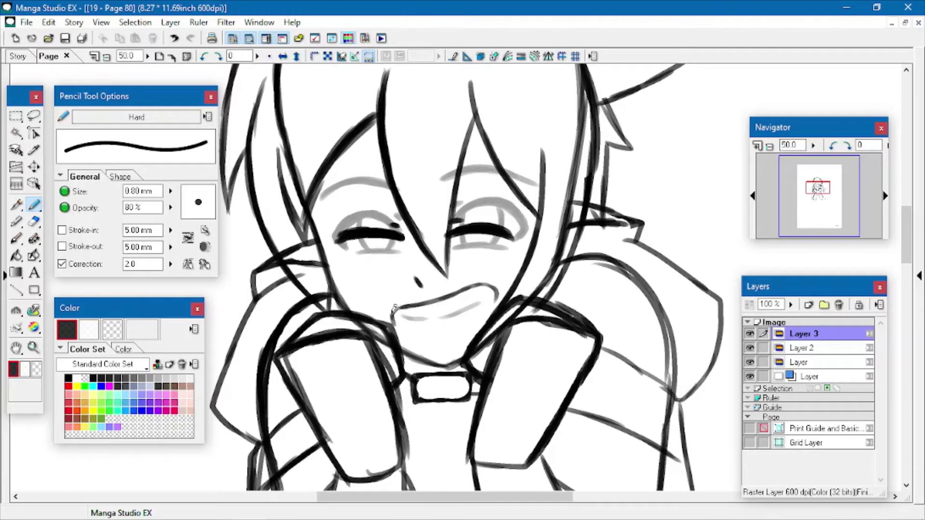
pyautogui.moveTo(394, 306); pyautogui.dragTo(409, 334)
pyautogui.moveTo(499, 287); pyautogui.dragTo(487, 315)
pyautogui.moveTo(319, 188)
pyautogui.mouseDown()
pyautogui.moveTo(388, 182)
pyautogui.moveTo(318, 187)
pyautogui.mouseUp()
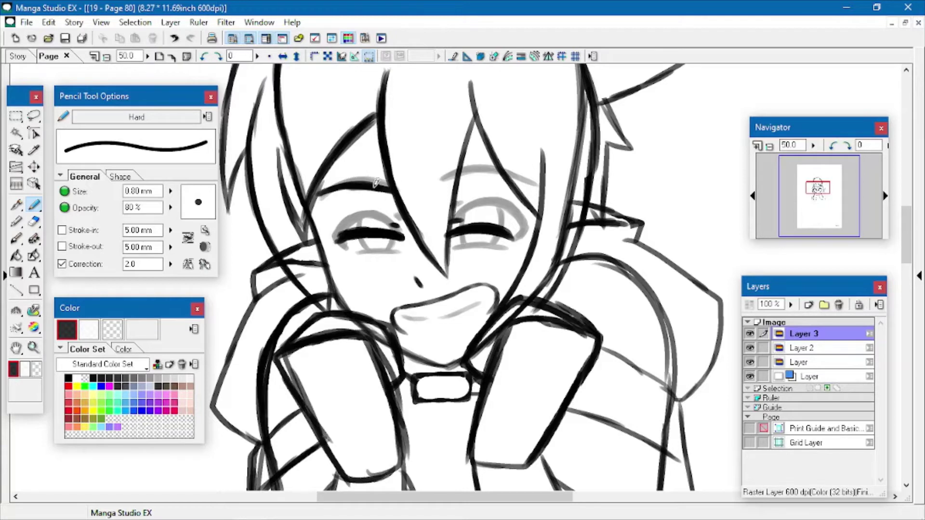
pyautogui.moveTo(441, 185)
pyautogui.mouseDown()
pyautogui.moveTo(472, 169)
pyautogui.moveTo(445, 182)
pyautogui.moveTo(504, 171)
pyautogui.moveTo(458, 175)
pyautogui.moveTo(524, 180)
pyautogui.mouseUp()
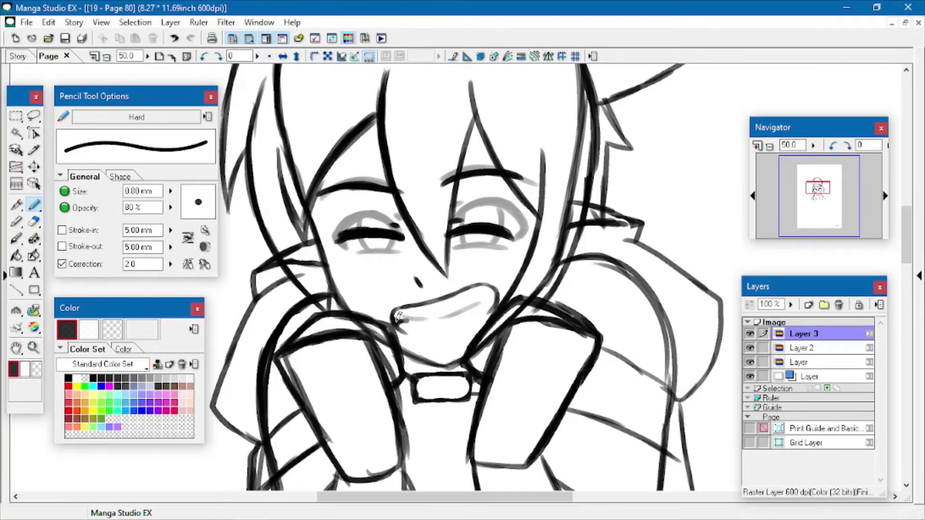
pyautogui.moveTo(398, 317)
pyautogui.mouseDown()
pyautogui.moveTo(473, 309)
pyautogui.moveTo(465, 306)
pyautogui.moveTo(495, 289)
pyautogui.mouseUp()
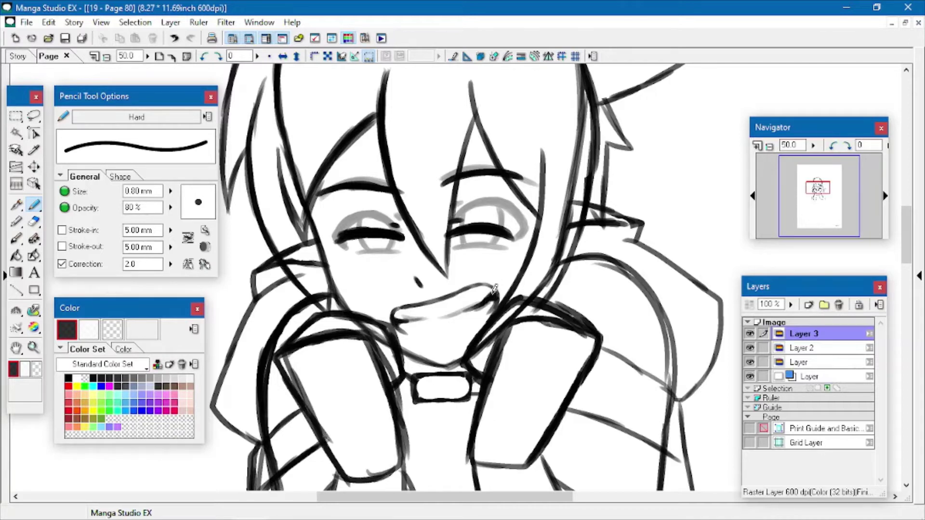
# Set Layer 2's opacity to 100% and hide the layer.
pyautogui.click(802, 345)
pyautogui.moveTo(790, 304); pyautogui.dragTo(792, 260)
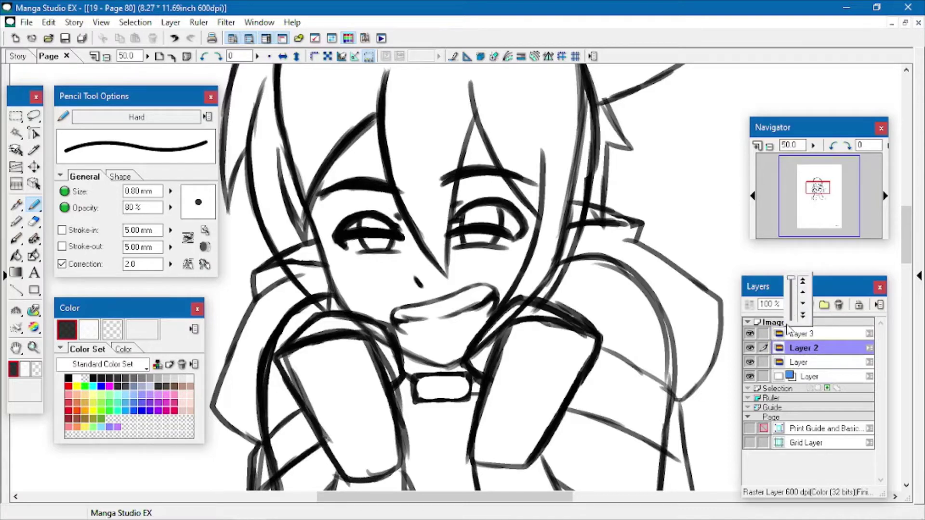
pyautogui.click(749, 348)
# Add a new Color (32 bits) raster layer above Layer 3.
pyautogui.click(795, 333)
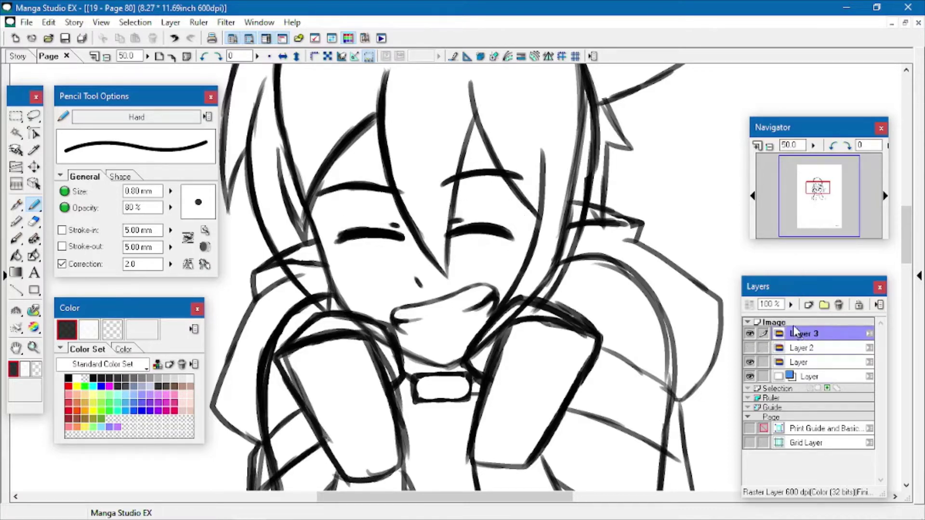
pyautogui.rightClick(793, 322)
pyautogui.moveTo(785, 346)
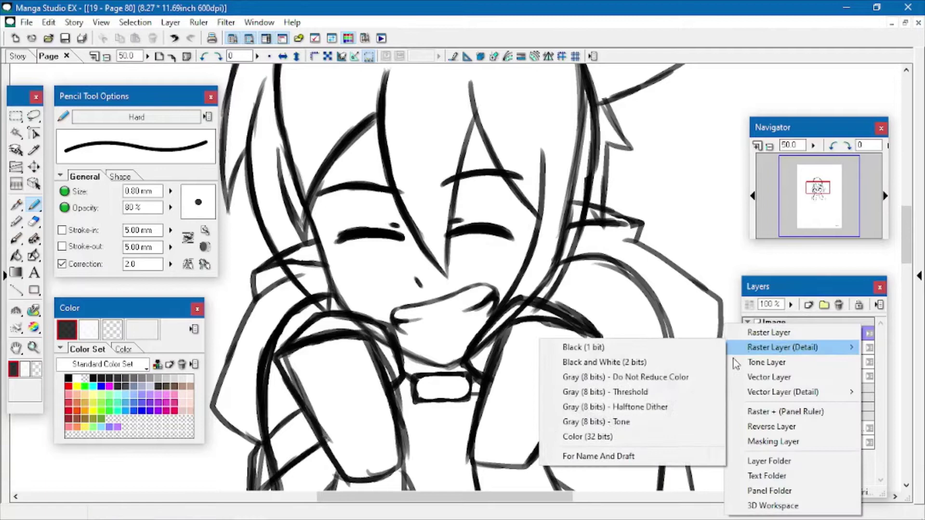
pyautogui.click(607, 436)
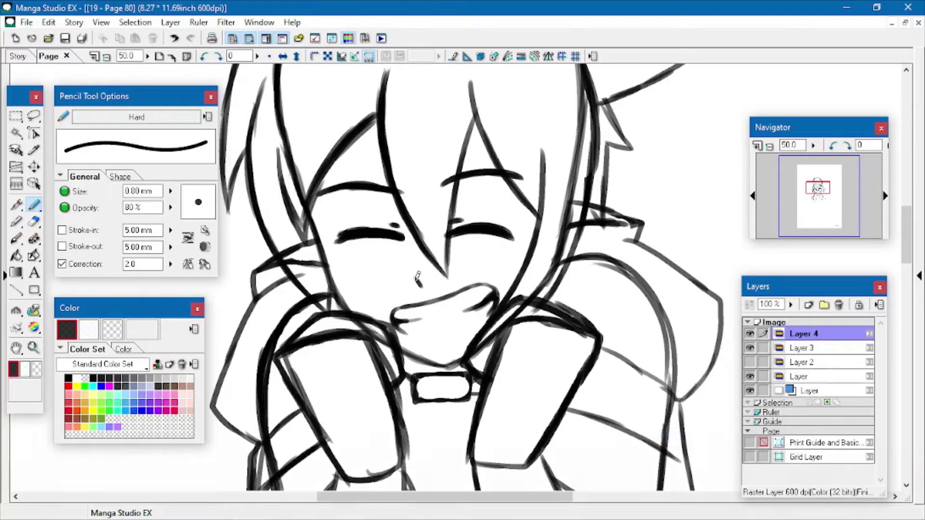
# Trace the nose on Layer 4, hide Layer 3, and draw half-lidded eyes with flat upper lids and small crease marks.
pyautogui.moveTo(417, 279); pyautogui.dragTo(419, 286)
pyautogui.click(750, 348)
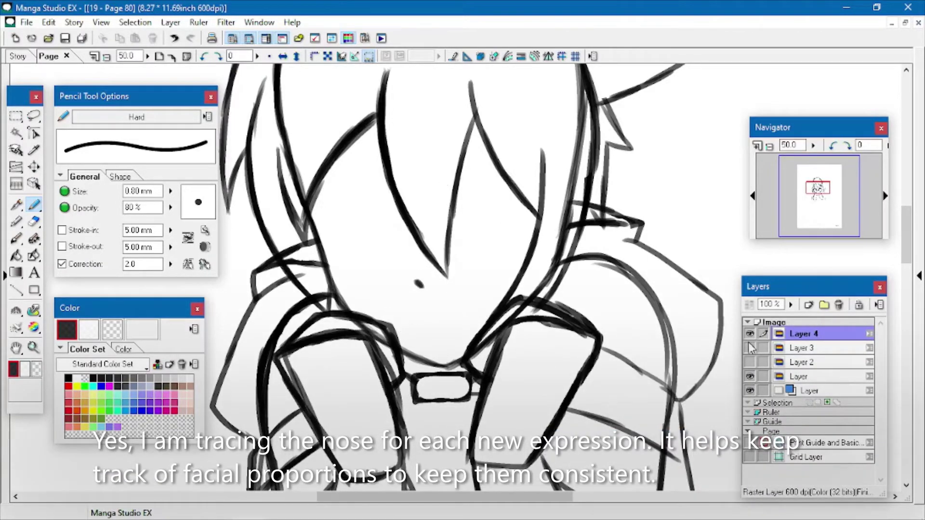
pyautogui.moveTo(332, 235); pyautogui.dragTo(396, 232)
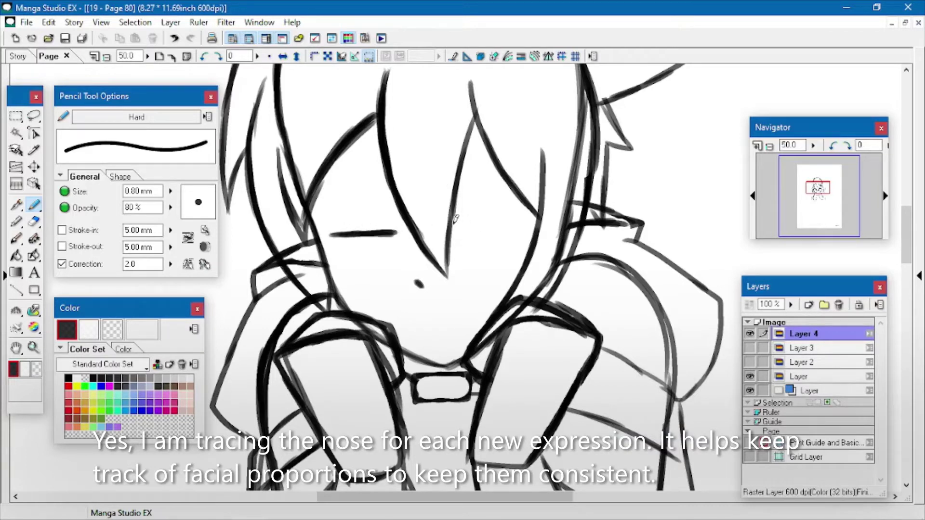
pyautogui.moveTo(453, 226); pyautogui.dragTo(516, 221)
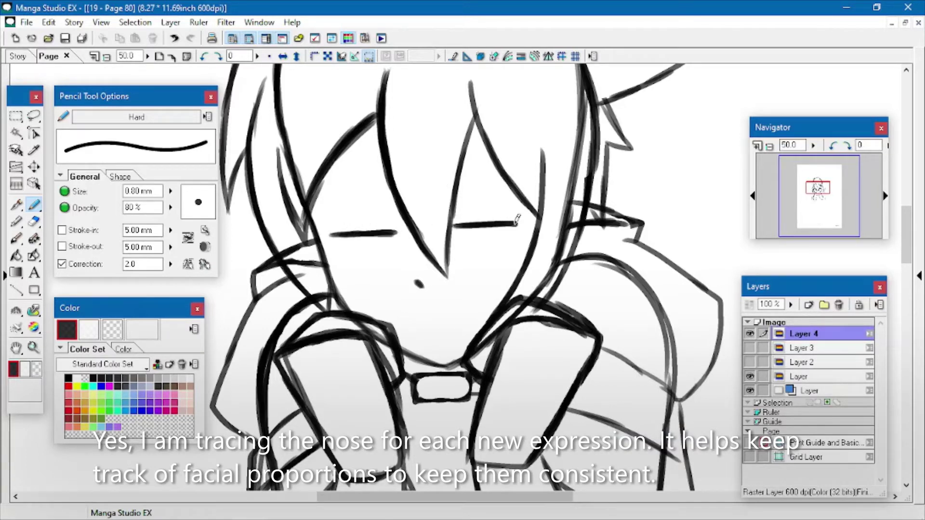
pyautogui.moveTo(366, 236)
pyautogui.mouseDown()
pyautogui.moveTo(384, 260)
pyautogui.moveTo(395, 231)
pyautogui.moveTo(394, 242)
pyautogui.moveTo(366, 234)
pyautogui.moveTo(382, 263)
pyautogui.moveTo(396, 232)
pyautogui.mouseUp()
pyautogui.moveTo(488, 227)
pyautogui.mouseDown()
pyautogui.moveTo(492, 256)
pyautogui.moveTo(487, 245)
pyautogui.moveTo(512, 244)
pyautogui.mouseUp()
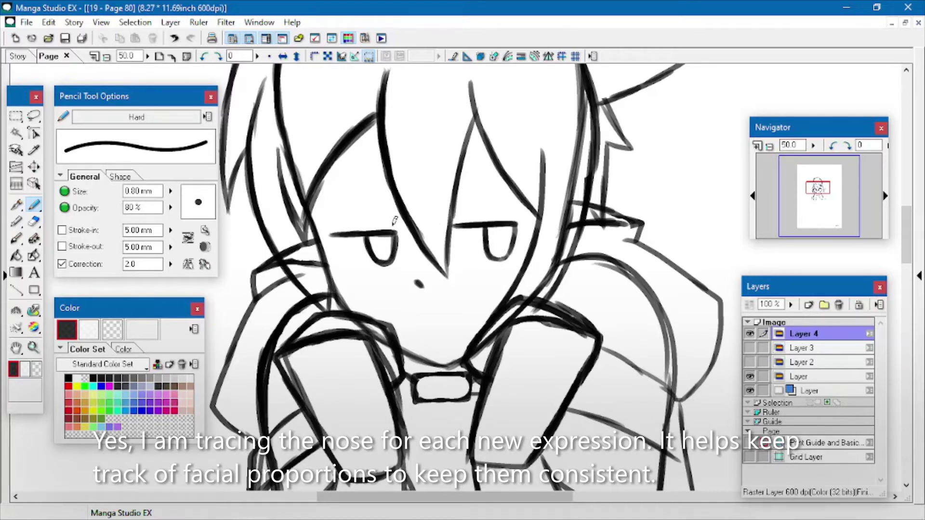
pyautogui.moveTo(391, 221); pyautogui.dragTo(397, 222)
pyautogui.moveTo(456, 216); pyautogui.dragTo(465, 214)
# Draw flat straight eyebrows and a small drooping mouth, cleaning up the mouth line with the Medium eraser.
pyautogui.moveTo(314, 201); pyautogui.dragTo(514, 194)
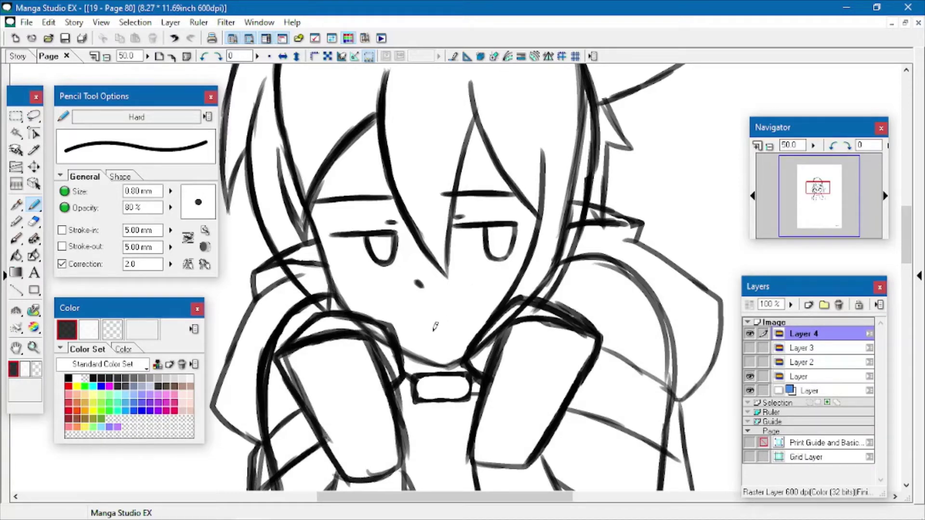
pyautogui.moveTo(421, 335); pyautogui.dragTo(460, 331)
pyautogui.click(34, 221)
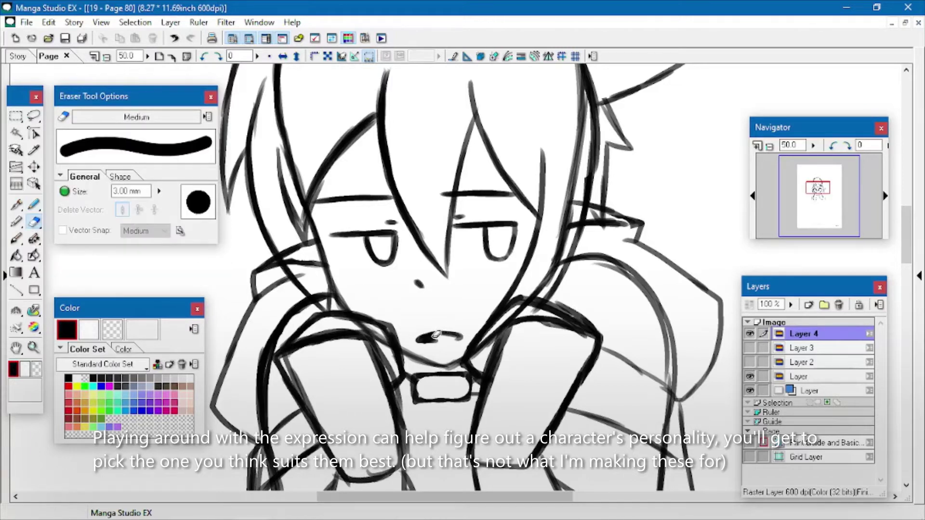
pyautogui.moveTo(436, 337); pyautogui.dragTo(440, 338)
# Add a Color (32 bits) raster layer above Layer 4 and trace the nose on it with the pencil.
pyautogui.rightClick(773, 326)
pyautogui.moveTo(754, 345)
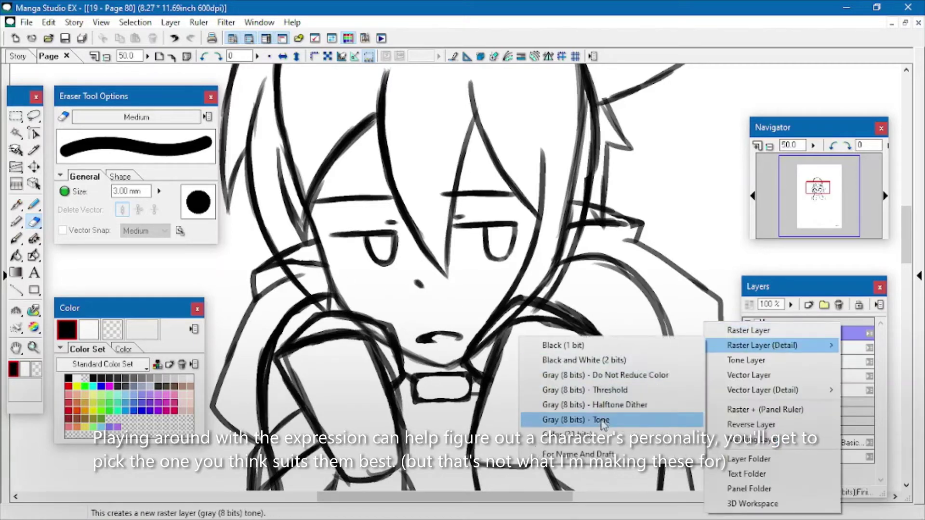
pyautogui.click(604, 426)
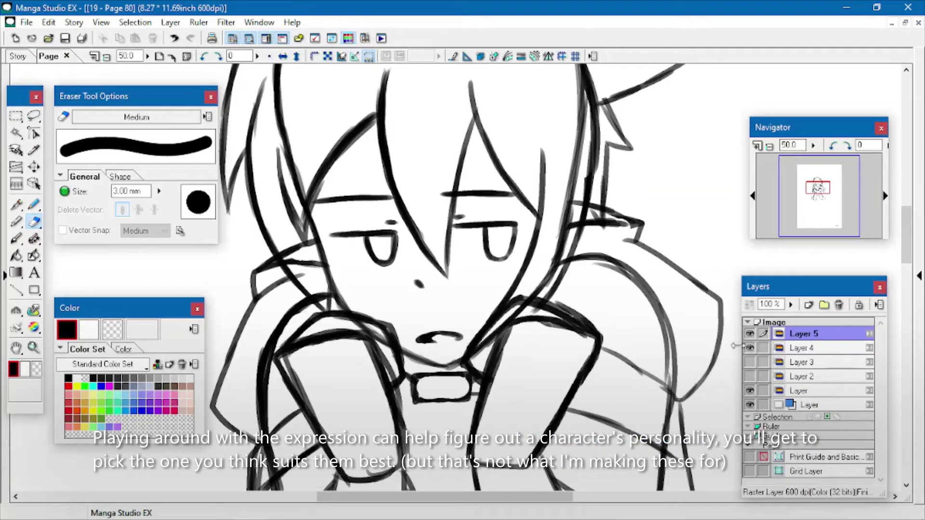
pyautogui.click(34, 205)
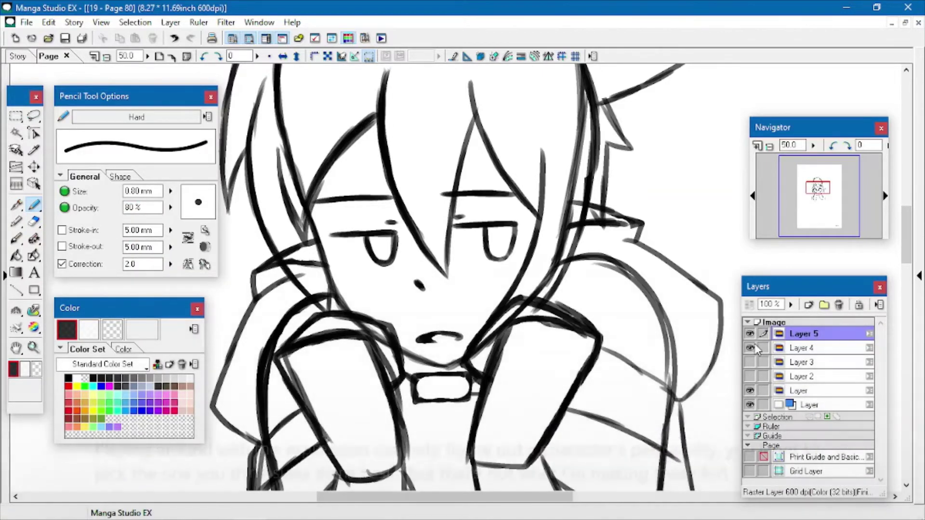
# Hide Layer 4 and save the page.
pyautogui.click(750, 348)
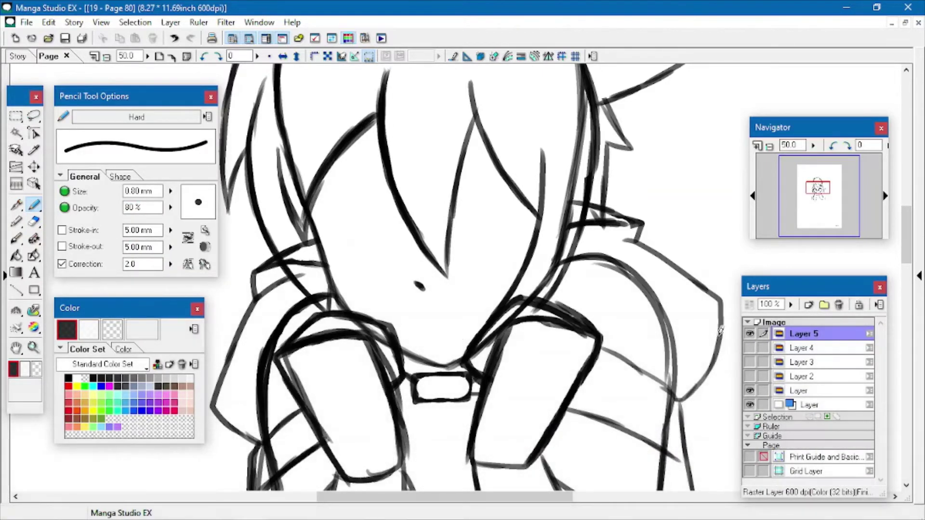
pyautogui.click(65, 38)
# Draw a narrowed eye on the right half of the face, with a brow slanting down toward the nose.
pyautogui.moveTo(441, 240)
pyautogui.mouseDown()
pyautogui.moveTo(503, 227)
pyautogui.moveTo(528, 237)
pyautogui.moveTo(512, 248)
pyautogui.moveTo(467, 232)
pyautogui.moveTo(505, 226)
pyautogui.moveTo(527, 235)
pyautogui.moveTo(515, 246)
pyautogui.mouseUp()
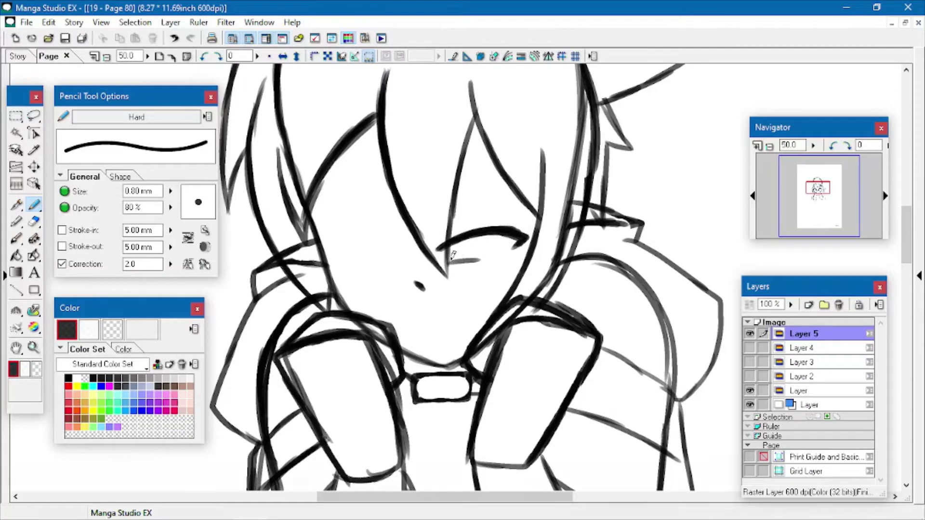
pyautogui.moveTo(451, 262)
pyautogui.mouseDown()
pyautogui.moveTo(502, 258)
pyautogui.moveTo(461, 256)
pyautogui.moveTo(481, 255)
pyautogui.mouseUp()
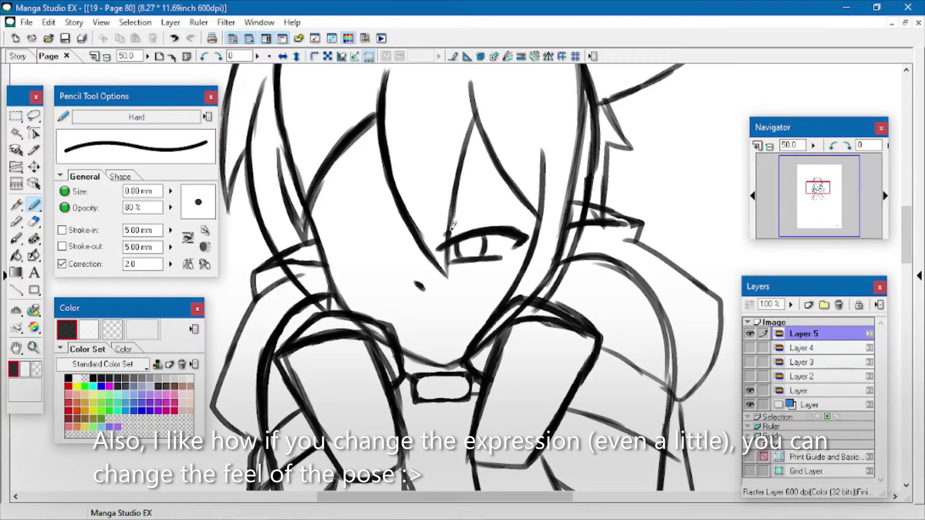
pyautogui.moveTo(434, 228); pyautogui.dragTo(519, 192)
# Draw the matching narrowed eye on the left half of the face, with an inward-slanting brow and a small crease mark.
pyautogui.moveTo(344, 246)
pyautogui.mouseDown()
pyautogui.moveTo(397, 251)
pyautogui.moveTo(343, 243)
pyautogui.moveTo(353, 240)
pyautogui.moveTo(335, 254)
pyautogui.moveTo(343, 260)
pyautogui.moveTo(337, 250)
pyautogui.moveTo(406, 253)
pyautogui.mouseUp()
pyautogui.moveTo(357, 270)
pyautogui.mouseDown()
pyautogui.moveTo(398, 268)
pyautogui.moveTo(367, 258)
pyautogui.moveTo(373, 265)
pyautogui.mouseUp()
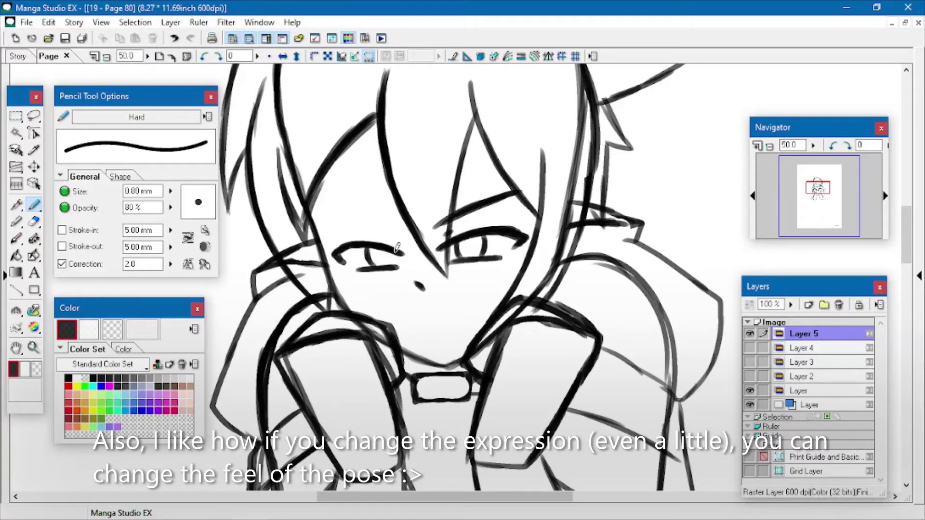
pyautogui.click(403, 243)
pyautogui.moveTo(326, 213); pyautogui.dragTo(407, 232)
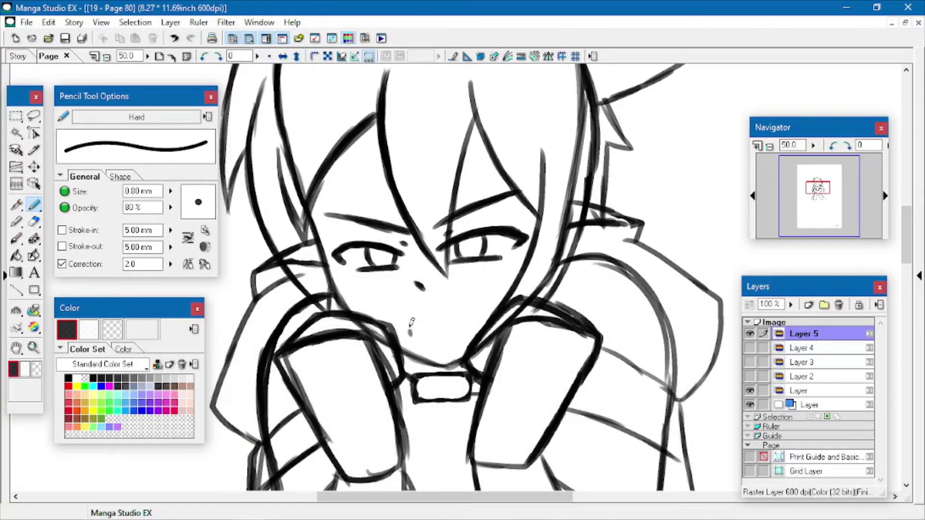
# Draw a slanted, lopsided scowling mouth with thickened lines, and extend the inner end of the right-hand eyebrow.
pyautogui.moveTo(411, 327)
pyautogui.mouseDown()
pyautogui.moveTo(481, 299)
pyautogui.moveTo(487, 308)
pyautogui.mouseUp()
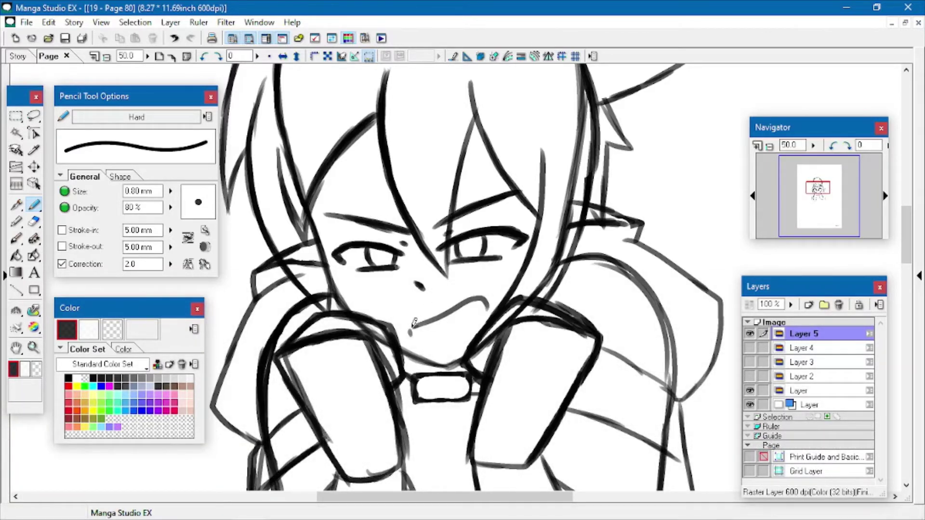
pyautogui.moveTo(411, 329); pyautogui.dragTo(434, 336)
pyautogui.moveTo(487, 303); pyautogui.dragTo(485, 315)
pyautogui.moveTo(418, 335)
pyautogui.mouseDown()
pyautogui.moveTo(445, 315)
pyautogui.moveTo(415, 333)
pyautogui.moveTo(430, 322)
pyautogui.moveTo(417, 328)
pyautogui.moveTo(425, 333)
pyautogui.moveTo(410, 331)
pyautogui.moveTo(486, 295)
pyautogui.moveTo(483, 321)
pyautogui.mouseUp()
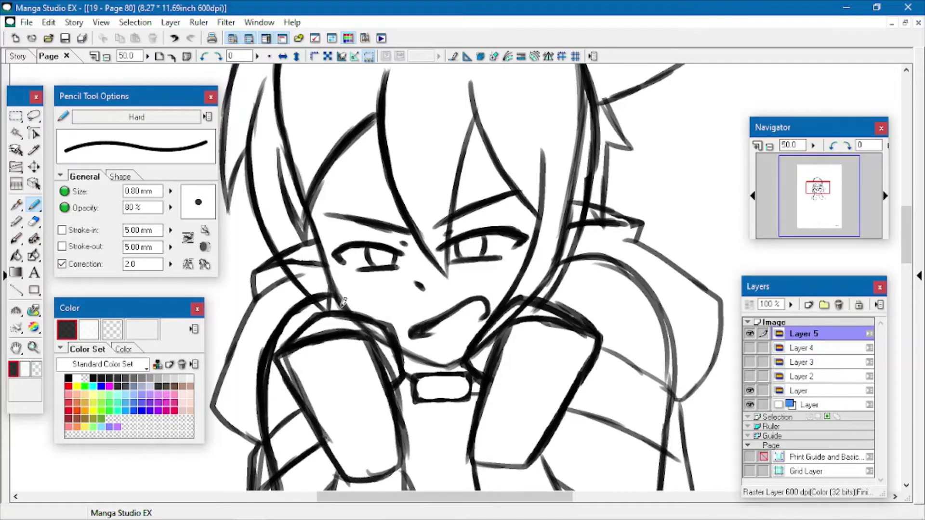
pyautogui.moveTo(429, 223); pyautogui.dragTo(443, 220)
# Add a Color (32 bits) raster layer above Layer 5 and hide Layer 5.
pyautogui.rightClick(767, 329)
pyautogui.moveTo(794, 343)
pyautogui.click(605, 434)
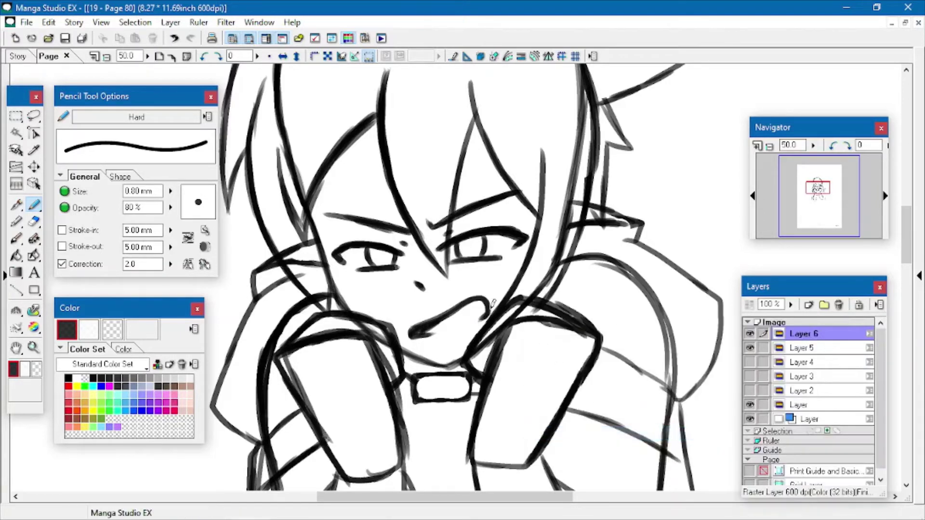
pyautogui.click(750, 348)
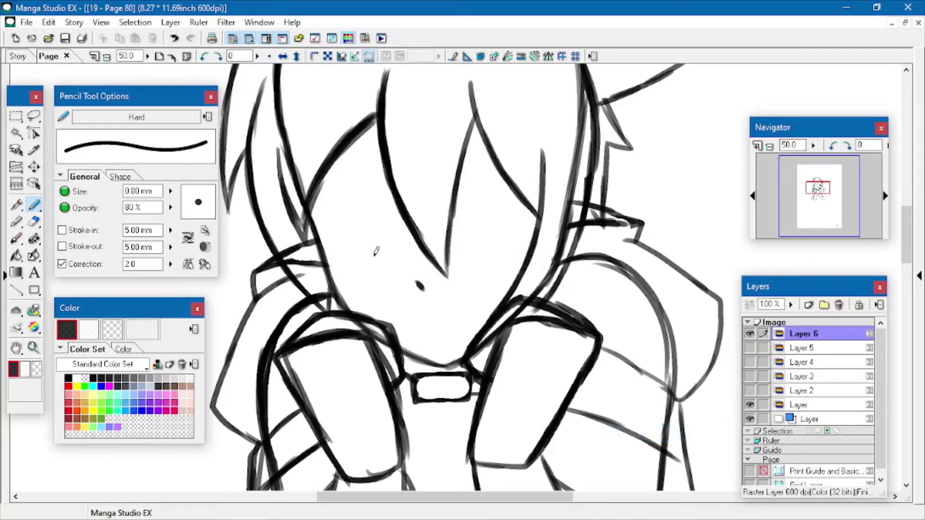
# Draw closed, flat-lidded eyes with small crease marks and arched brows, plus a small downturned open mouth thickened along one side.
pyautogui.moveTo(347, 265)
pyautogui.mouseDown()
pyautogui.moveTo(400, 260)
pyautogui.moveTo(348, 265)
pyautogui.moveTo(401, 263)
pyautogui.moveTo(389, 263)
pyautogui.mouseUp()
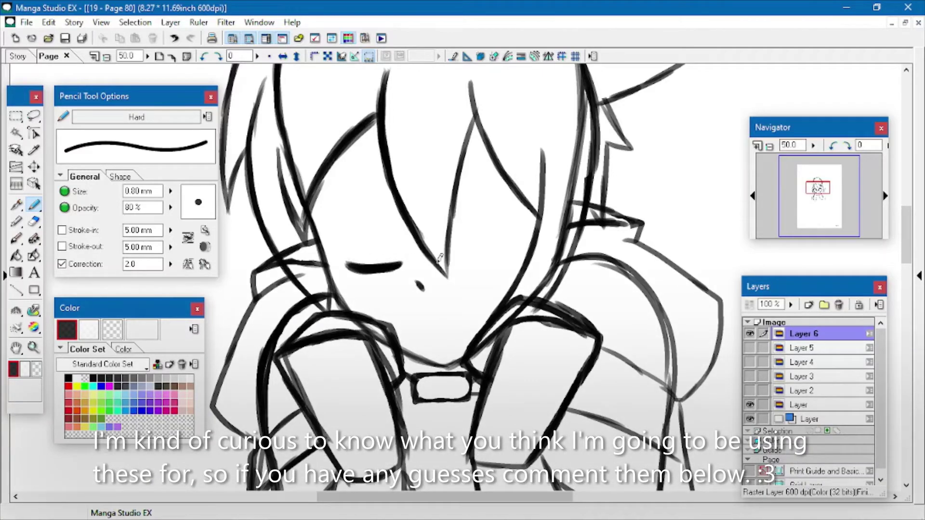
pyautogui.moveTo(455, 254)
pyautogui.mouseDown()
pyautogui.moveTo(511, 252)
pyautogui.moveTo(465, 250)
pyautogui.moveTo(482, 260)
pyautogui.mouseUp()
pyautogui.moveTo(355, 256)
pyautogui.mouseDown()
pyautogui.moveTo(393, 262)
pyautogui.moveTo(398, 247)
pyautogui.mouseUp()
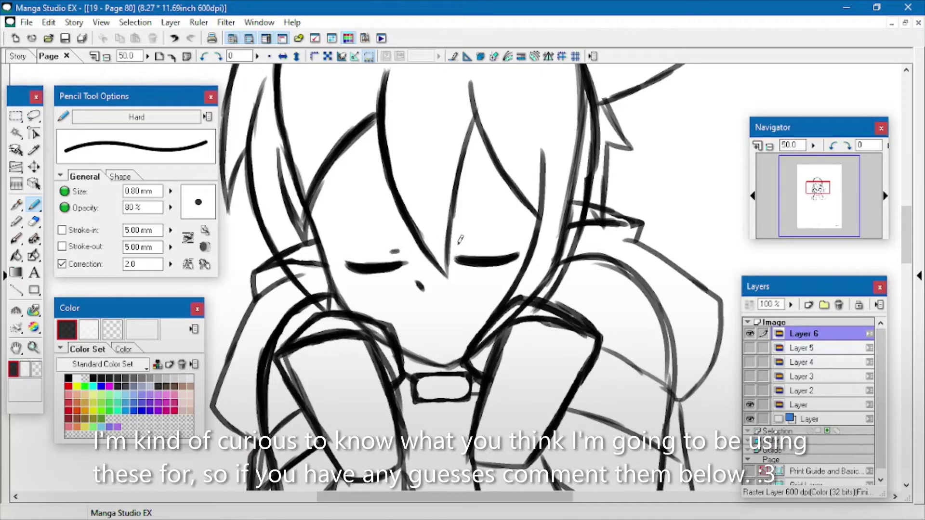
pyautogui.moveTo(330, 226)
pyautogui.mouseDown()
pyautogui.moveTo(378, 205)
pyautogui.moveTo(459, 204)
pyautogui.moveTo(522, 218)
pyautogui.mouseUp()
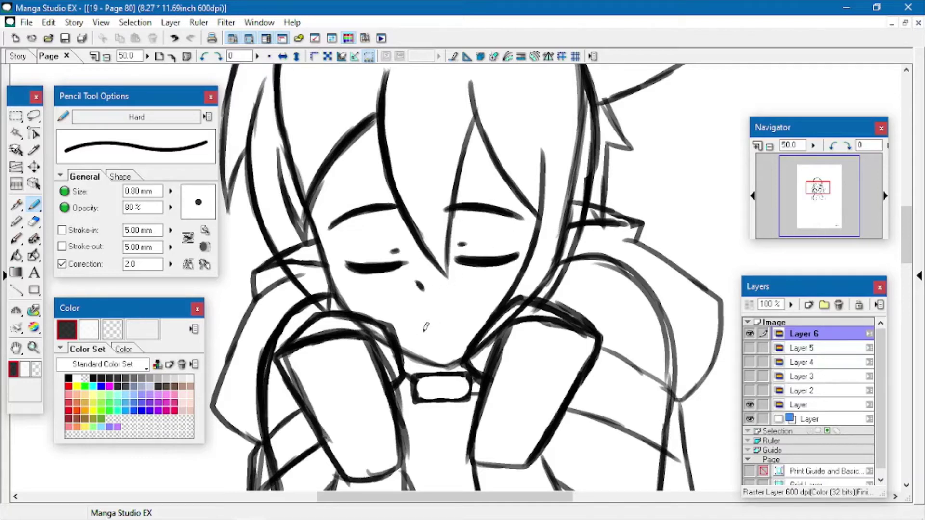
pyautogui.moveTo(419, 328)
pyautogui.mouseDown()
pyautogui.moveTo(453, 326)
pyautogui.moveTo(431, 332)
pyautogui.moveTo(418, 317)
pyautogui.moveTo(420, 334)
pyautogui.moveTo(443, 310)
pyautogui.mouseUp()
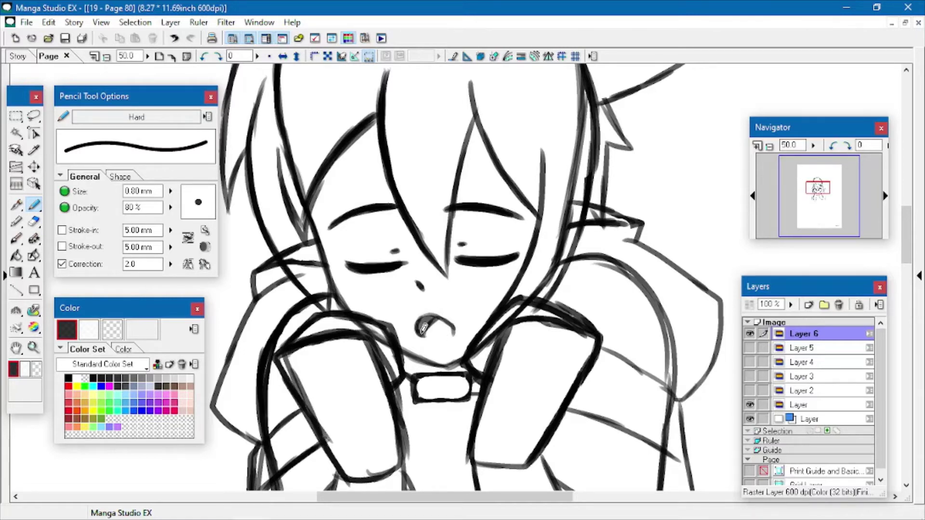
pyautogui.moveTo(423, 328)
pyautogui.mouseDown()
pyautogui.moveTo(439, 314)
pyautogui.moveTo(452, 335)
pyautogui.mouseUp()
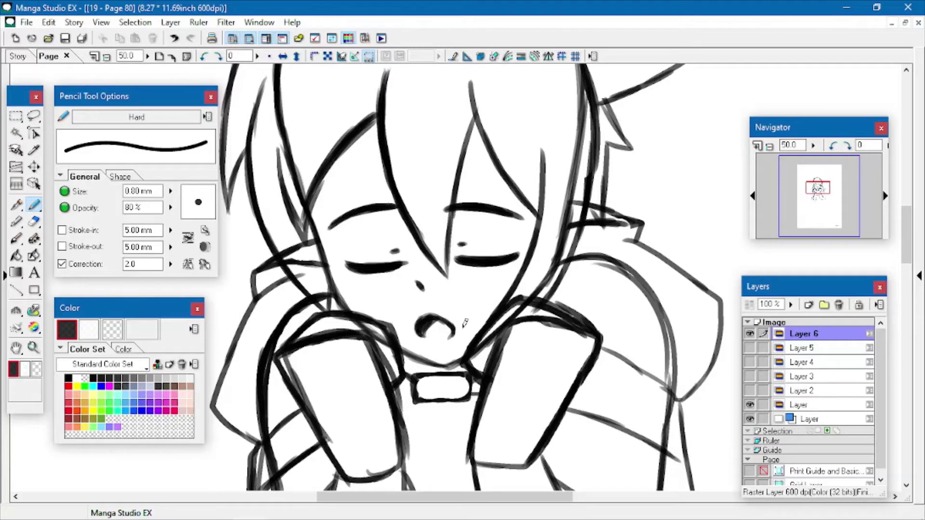
# Add a Color (32 bits) raster layer above Layer 6, and save the page with Layer 6 hidden.
pyautogui.rightClick(774, 324)
pyautogui.moveTo(770, 345)
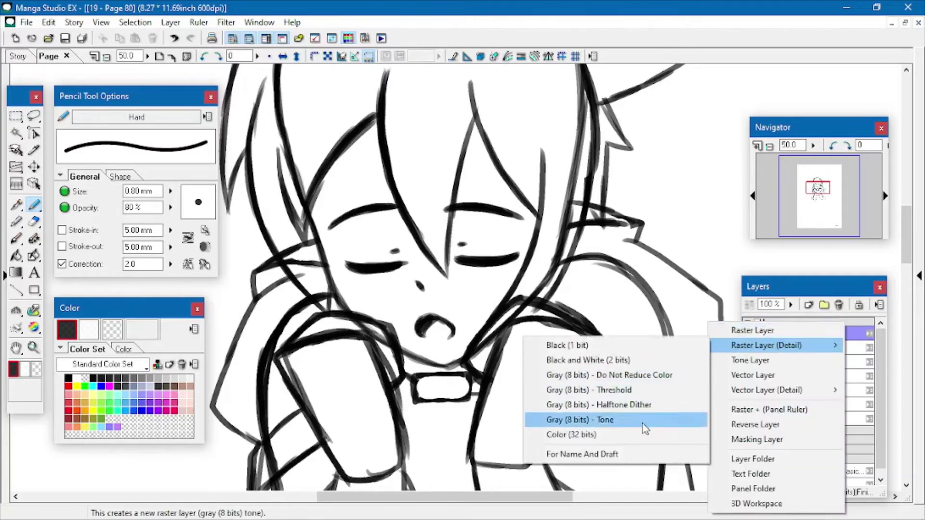
pyautogui.click(634, 432)
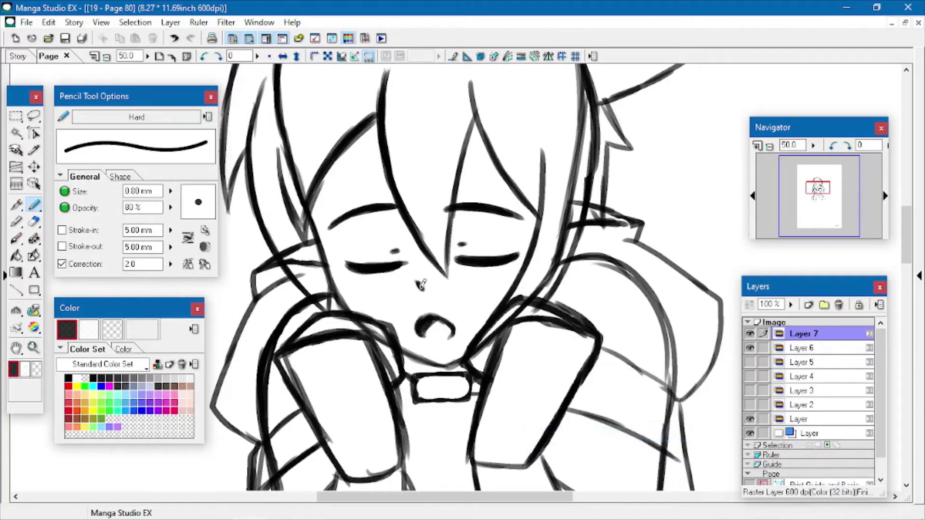
pyautogui.click(750, 348)
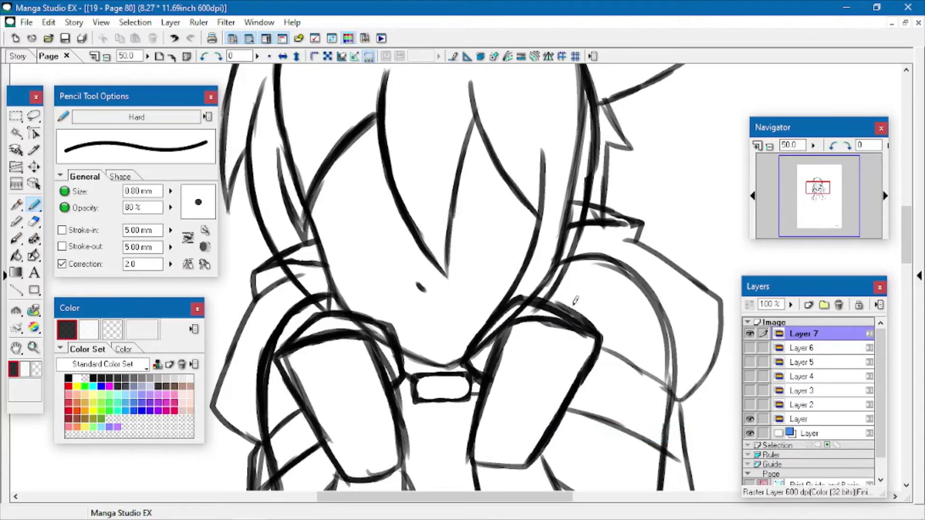
pyautogui.click(65, 38)
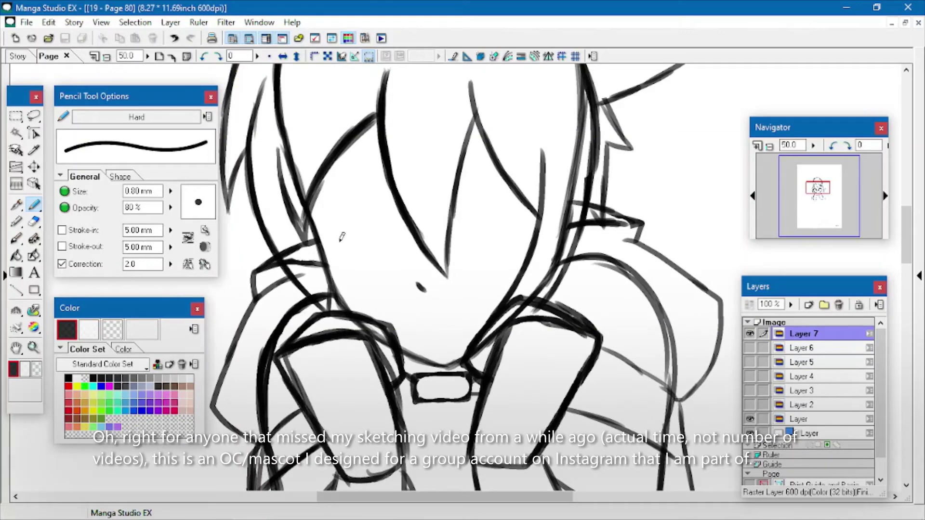
# Draw a wide-open eye on the left half of the face, with a curved upper lid, arched brow, lower lid line and oval iris.
pyautogui.moveTo(349, 229)
pyautogui.mouseDown()
pyautogui.moveTo(383, 221)
pyautogui.moveTo(375, 225)
pyautogui.moveTo(403, 236)
pyautogui.moveTo(387, 222)
pyautogui.moveTo(401, 243)
pyautogui.moveTo(391, 226)
pyautogui.moveTo(351, 231)
pyautogui.moveTo(358, 223)
pyautogui.moveTo(341, 239)
pyautogui.moveTo(347, 253)
pyautogui.moveTo(358, 225)
pyautogui.moveTo(352, 229)
pyautogui.moveTo(404, 224)
pyautogui.mouseUp()
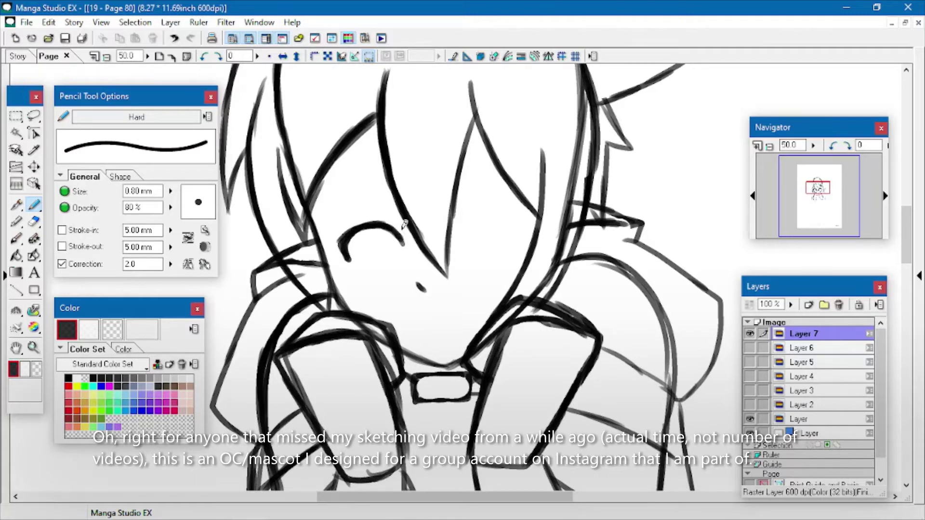
pyautogui.moveTo(329, 212)
pyautogui.mouseDown()
pyautogui.moveTo(369, 196)
pyautogui.moveTo(396, 201)
pyautogui.mouseUp()
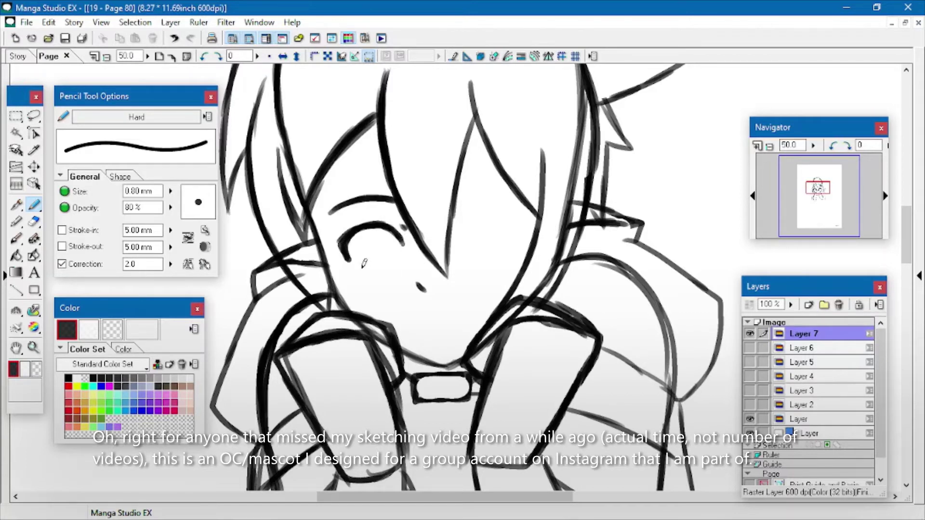
pyautogui.moveTo(362, 268)
pyautogui.mouseDown()
pyautogui.moveTo(383, 271)
pyautogui.moveTo(367, 266)
pyautogui.moveTo(403, 261)
pyautogui.mouseUp()
pyautogui.moveTo(374, 226)
pyautogui.mouseDown()
pyautogui.moveTo(382, 252)
pyautogui.moveTo(372, 231)
pyautogui.moveTo(385, 248)
pyautogui.moveTo(374, 241)
pyautogui.moveTo(391, 259)
pyautogui.moveTo(404, 245)
pyautogui.moveTo(387, 259)
pyautogui.moveTo(402, 241)
pyautogui.moveTo(390, 263)
pyautogui.mouseUp()
# Draw the matching wide-open eye on the right half of the face, with a thick upper lid, arched brow, lower lid line and oval iris.
pyautogui.moveTo(373, 226)
pyautogui.mouseDown()
pyautogui.moveTo(385, 258)
pyautogui.moveTo(488, 218)
pyautogui.moveTo(518, 236)
pyautogui.moveTo(523, 248)
pyautogui.moveTo(510, 260)
pyautogui.mouseUp()
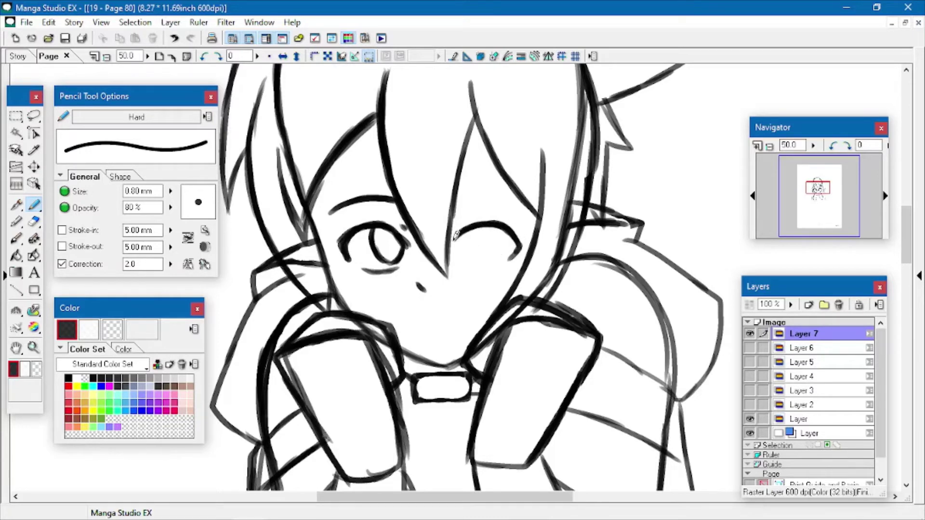
pyautogui.moveTo(455, 235)
pyautogui.mouseDown()
pyautogui.moveTo(491, 219)
pyautogui.moveTo(477, 220)
pyautogui.moveTo(515, 228)
pyautogui.moveTo(524, 243)
pyautogui.moveTo(505, 264)
pyautogui.mouseUp()
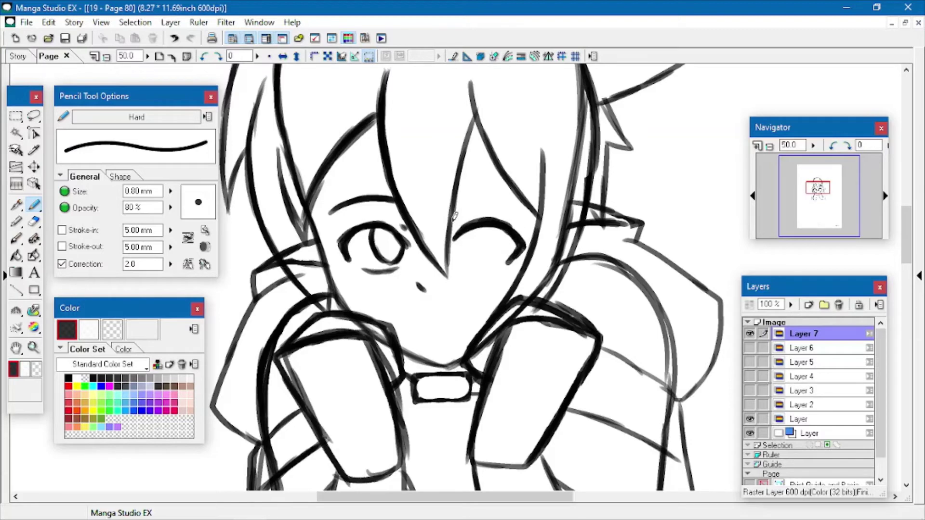
pyautogui.moveTo(446, 203); pyautogui.dragTo(503, 197)
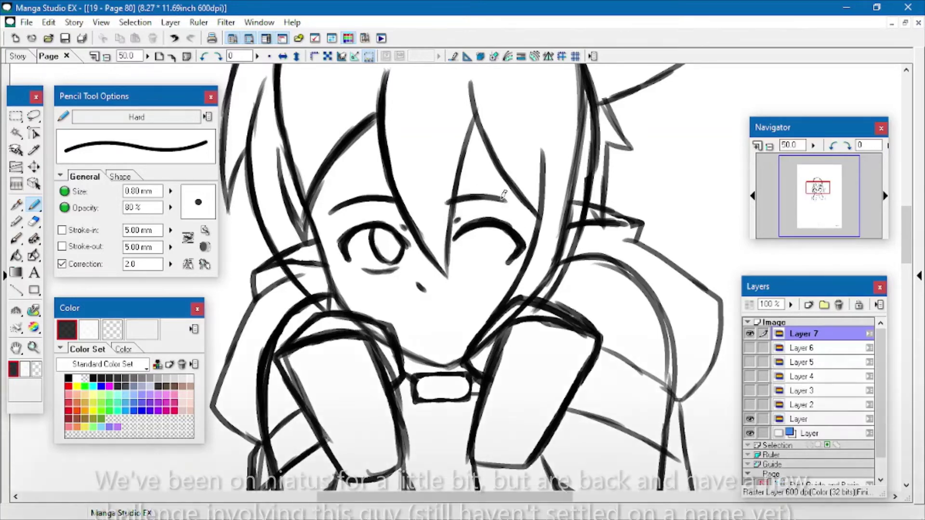
pyautogui.moveTo(465, 267); pyautogui.dragTo(499, 267)
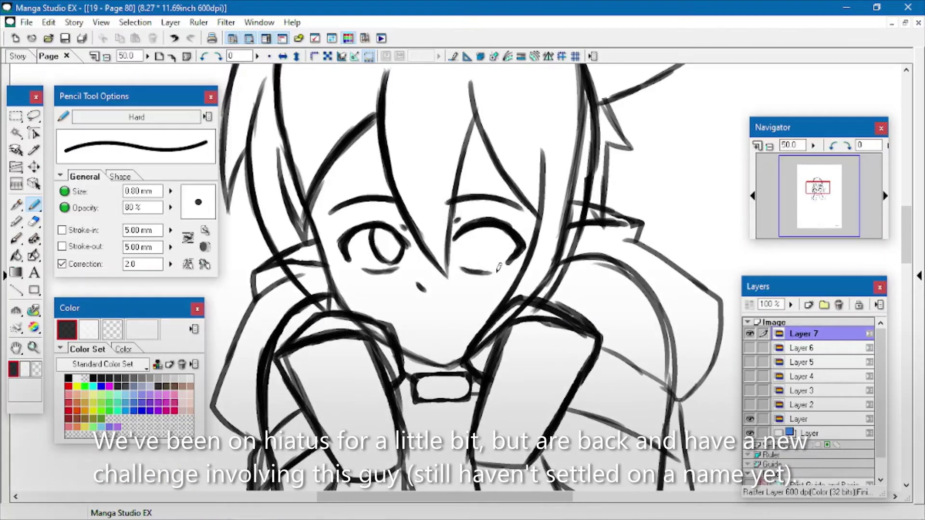
pyautogui.moveTo(482, 224)
pyautogui.mouseDown()
pyautogui.moveTo(478, 244)
pyautogui.moveTo(488, 257)
pyautogui.mouseUp()
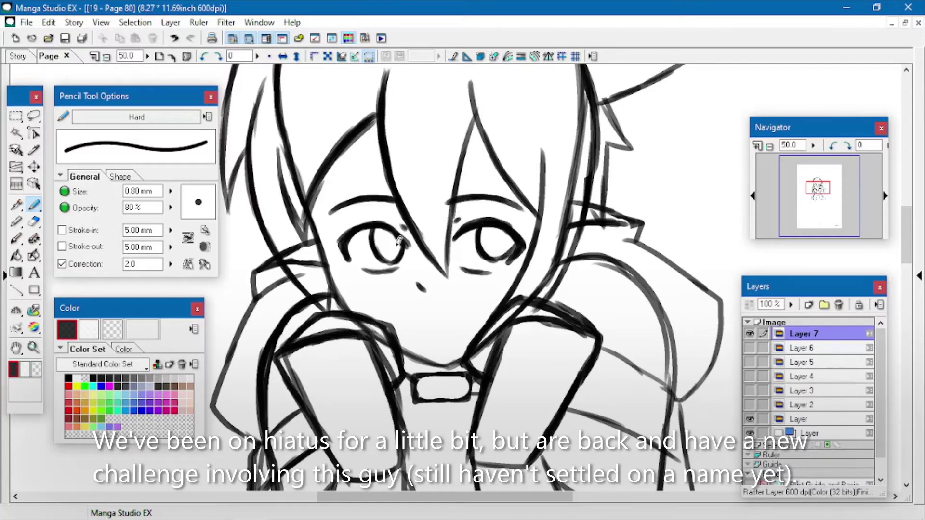
# Draw a short slanted mouth line, and refine the left-hand eye's iris by redrawing its outline and erasing inside it.
pyautogui.moveTo(374, 230); pyautogui.dragTo(376, 261)
pyautogui.moveTo(423, 330); pyautogui.dragTo(444, 345)
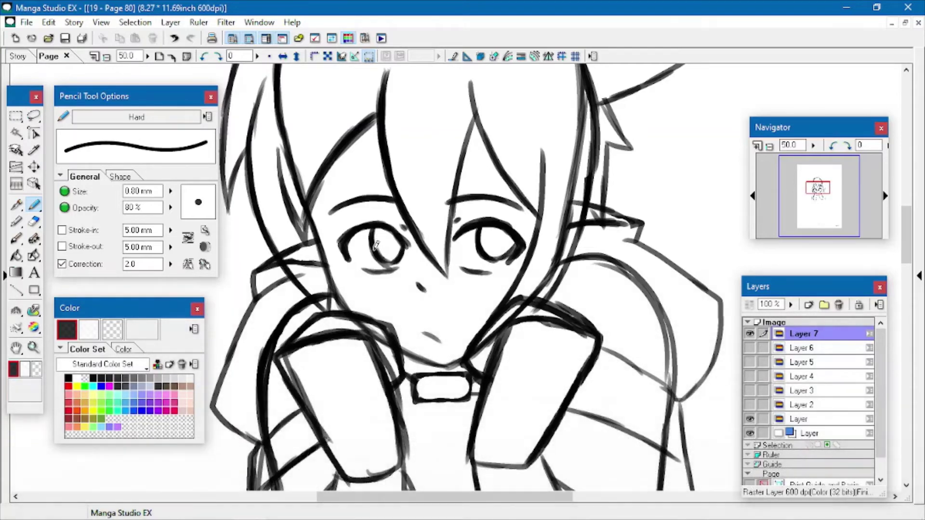
pyautogui.moveTo(374, 264); pyautogui.dragTo(399, 257)
pyautogui.click(34, 222)
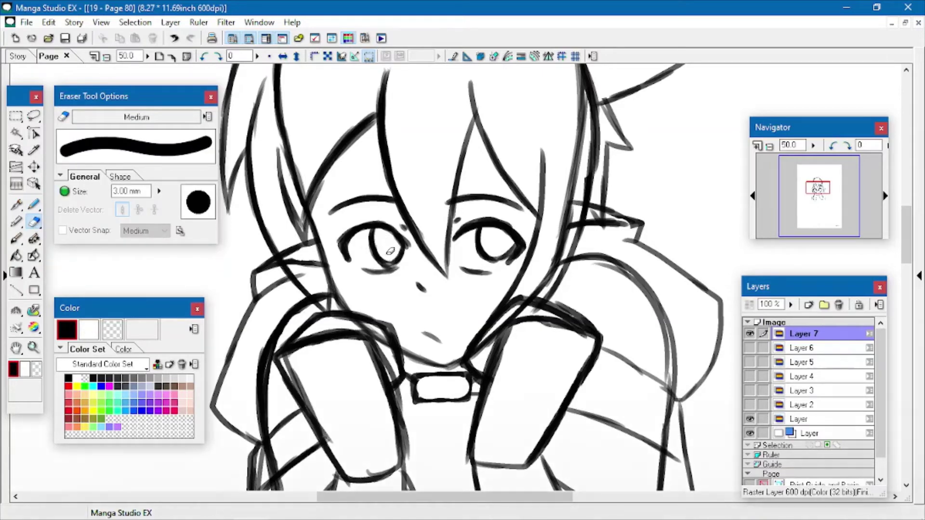
pyautogui.moveTo(384, 245); pyautogui.dragTo(389, 252)
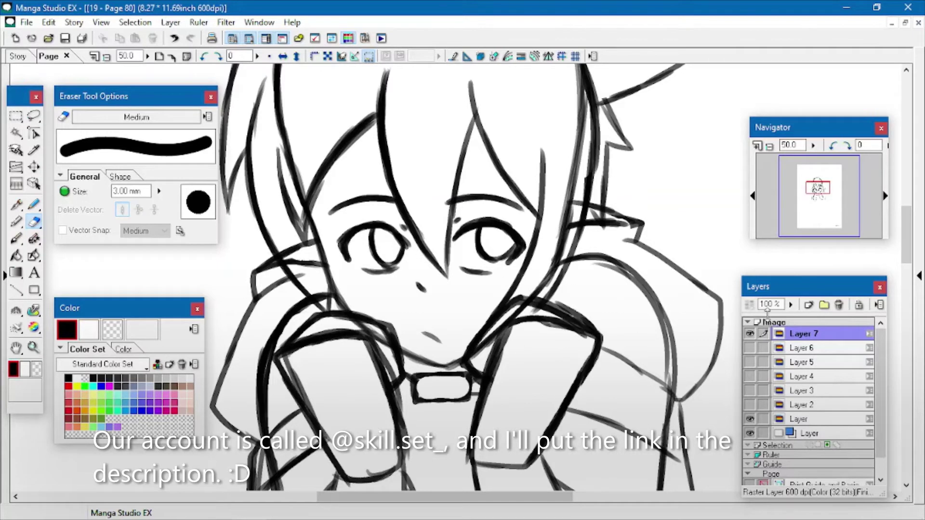
# Add a Color (32 bits) raster layer above Layer 7.
pyautogui.rightClick(776, 334)
pyautogui.moveTo(776, 348)
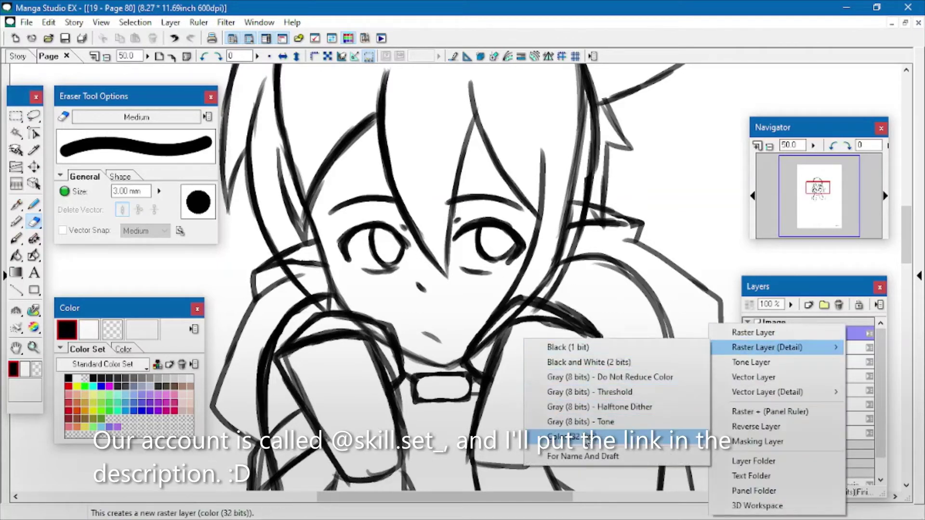
pyautogui.click(602, 436)
# Trace the nose mark onto Layer 8 with the Pencil, and save the page with Layer 7 hidden.
pyautogui.click(34, 205)
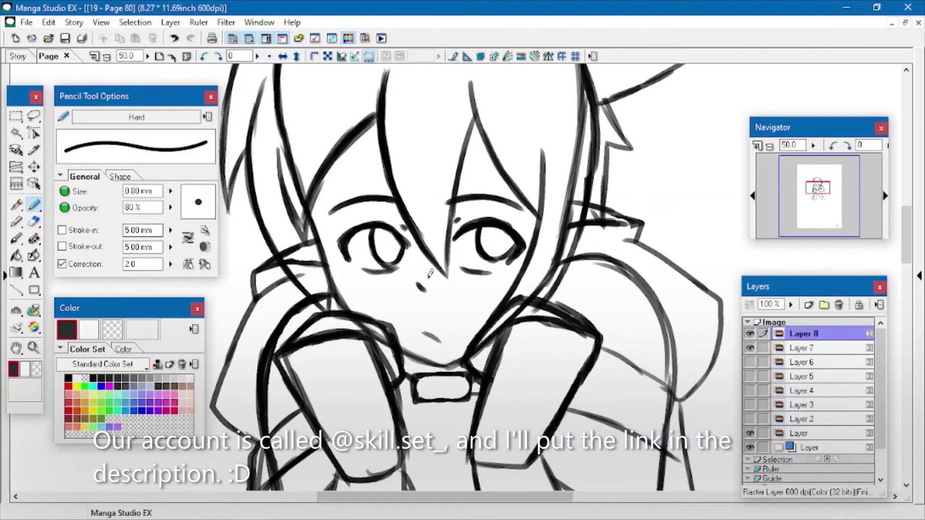
pyautogui.moveTo(418, 285); pyautogui.dragTo(426, 292)
pyautogui.click(749, 348)
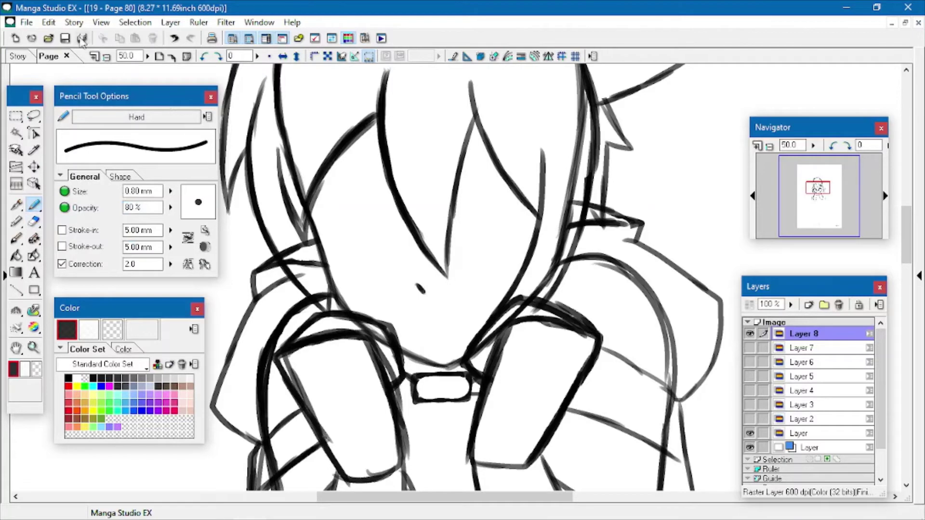
pyautogui.click(65, 38)
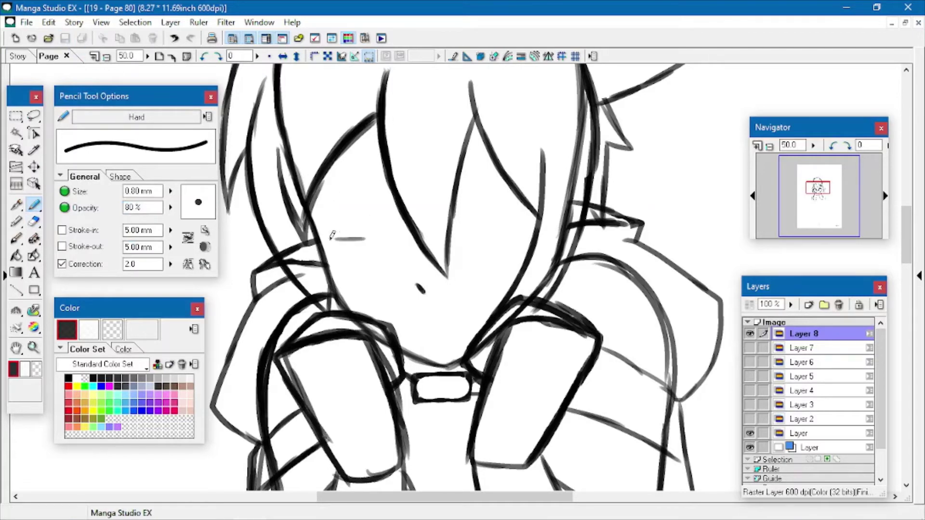
# Draw two half-closed eyes with straight horizontal upper and lower lids and squared-off irises between them.
pyautogui.moveTo(332, 238); pyautogui.dragTo(396, 236)
pyautogui.moveTo(347, 266); pyautogui.dragTo(401, 262)
pyautogui.moveTo(450, 234); pyautogui.dragTo(514, 231)
pyautogui.moveTo(458, 258); pyautogui.dragTo(510, 254)
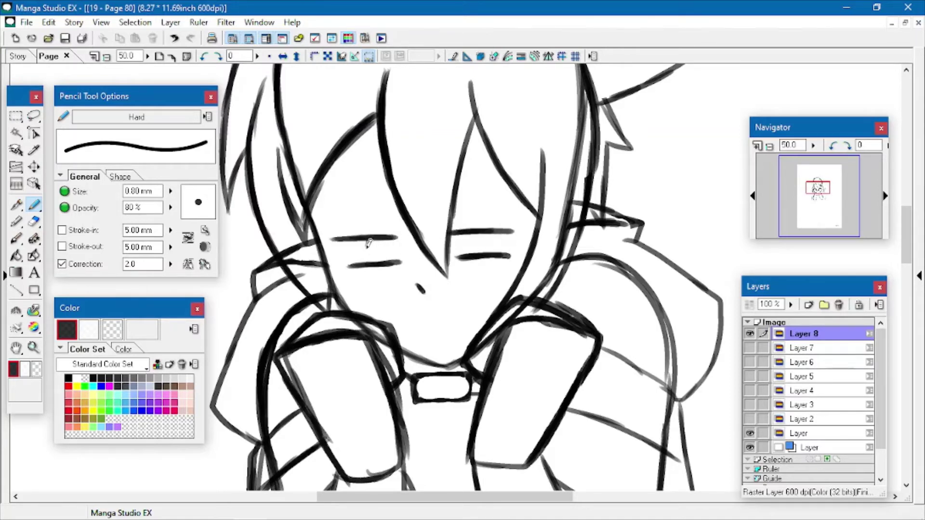
pyautogui.moveTo(367, 239)
pyautogui.mouseDown()
pyautogui.moveTo(373, 258)
pyautogui.moveTo(394, 240)
pyautogui.moveTo(394, 259)
pyautogui.moveTo(396, 239)
pyautogui.mouseUp()
pyautogui.moveTo(478, 233)
pyautogui.mouseDown()
pyautogui.moveTo(479, 250)
pyautogui.moveTo(481, 236)
pyautogui.moveTo(504, 251)
pyautogui.mouseUp()
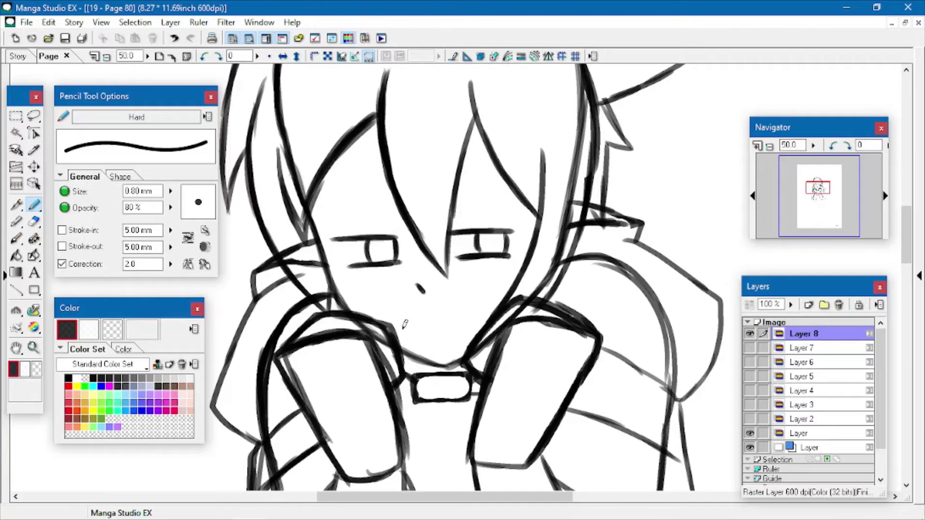
# Draw a thin wavy mouth, and worried brows rising toward the nose with small crease marks above the eyes.
pyautogui.moveTo(401, 328); pyautogui.dragTo(464, 322)
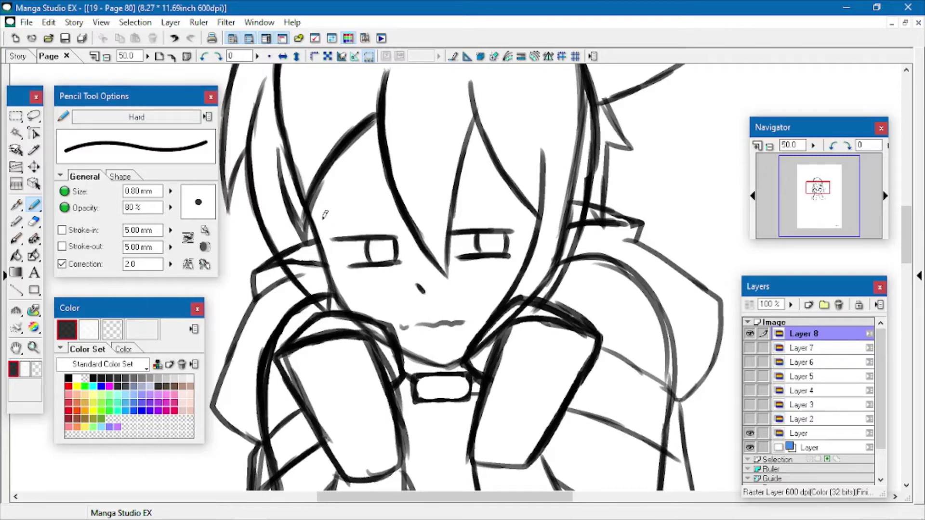
pyautogui.moveTo(325, 216)
pyautogui.mouseDown()
pyautogui.moveTo(398, 206)
pyautogui.moveTo(391, 223)
pyautogui.mouseUp()
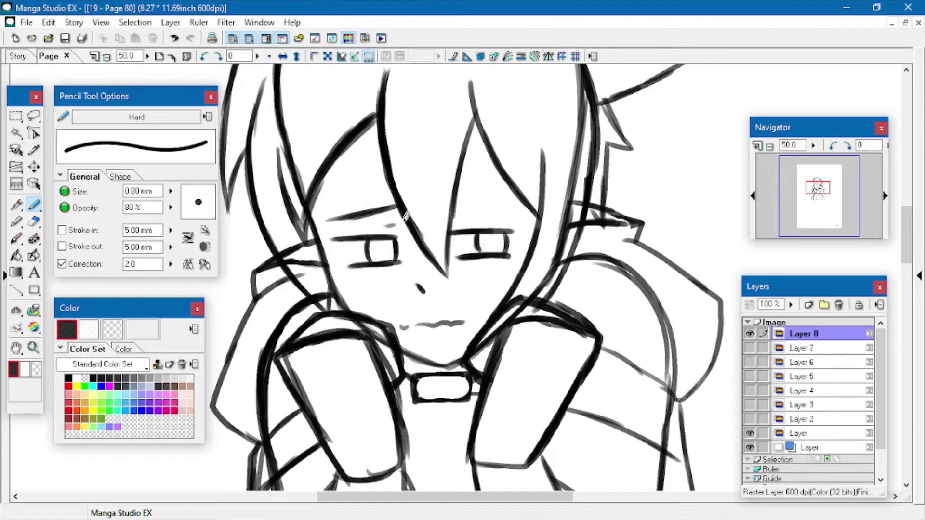
pyautogui.moveTo(453, 220)
pyautogui.mouseDown()
pyautogui.moveTo(449, 199)
pyautogui.moveTo(501, 213)
pyautogui.mouseUp()
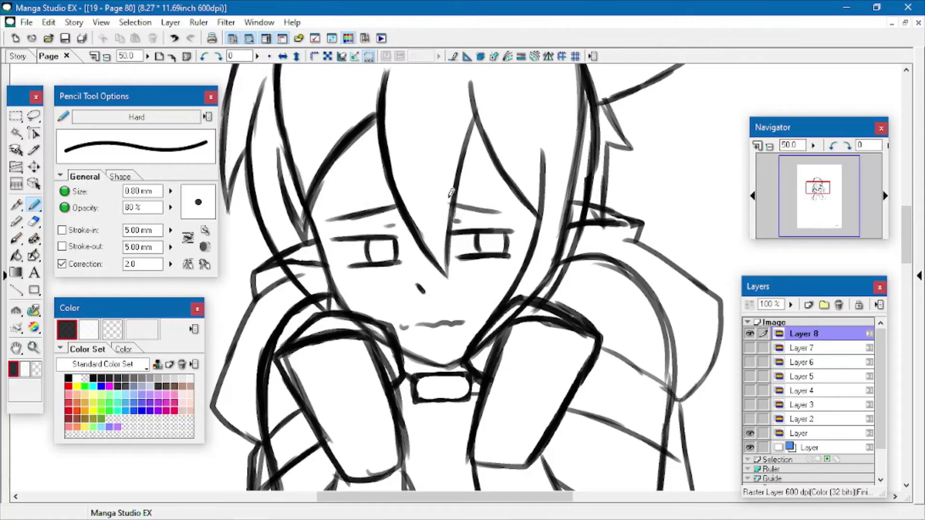
pyautogui.moveTo(451, 200); pyautogui.dragTo(522, 217)
pyautogui.moveTo(444, 198); pyautogui.dragTo(478, 203)
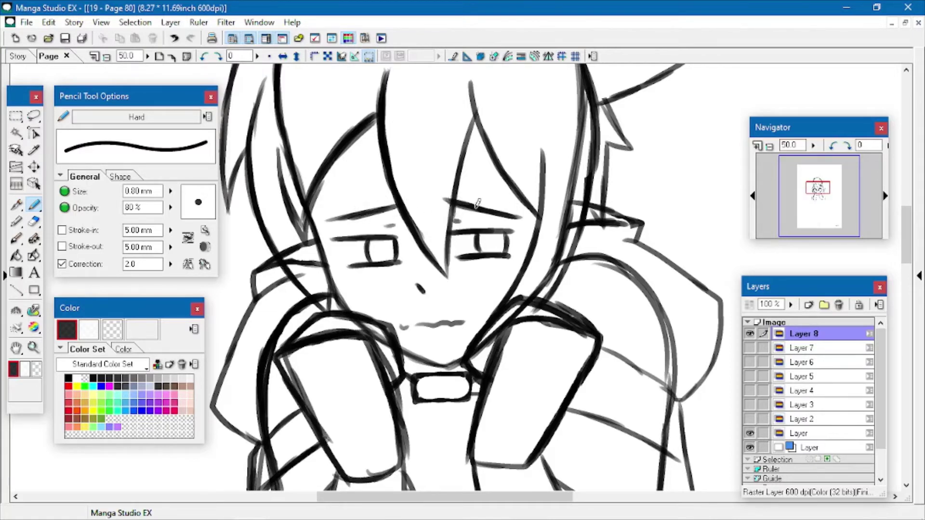
pyautogui.moveTo(330, 219)
pyautogui.mouseDown()
pyautogui.moveTo(410, 199)
pyautogui.moveTo(394, 221)
pyautogui.mouseUp()
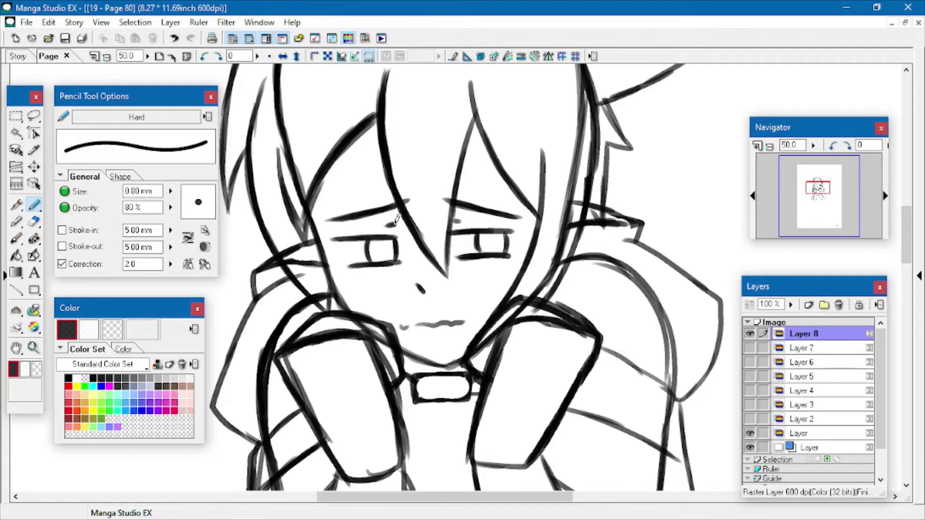
pyautogui.moveTo(452, 223); pyautogui.dragTo(460, 222)
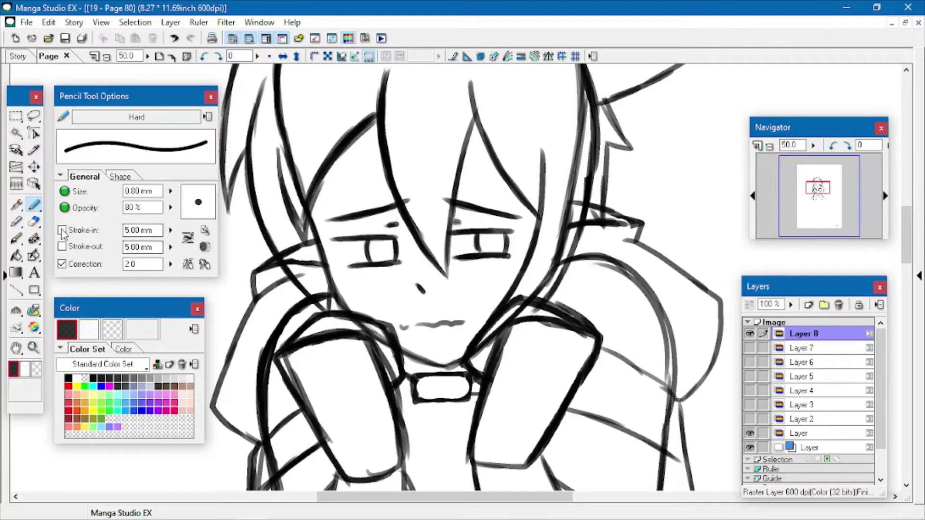
# Add a Color (32 bits) raster layer above Layer 8, leave Layer 8 visible and switch back to the Pencil.
pyautogui.click(34, 222)
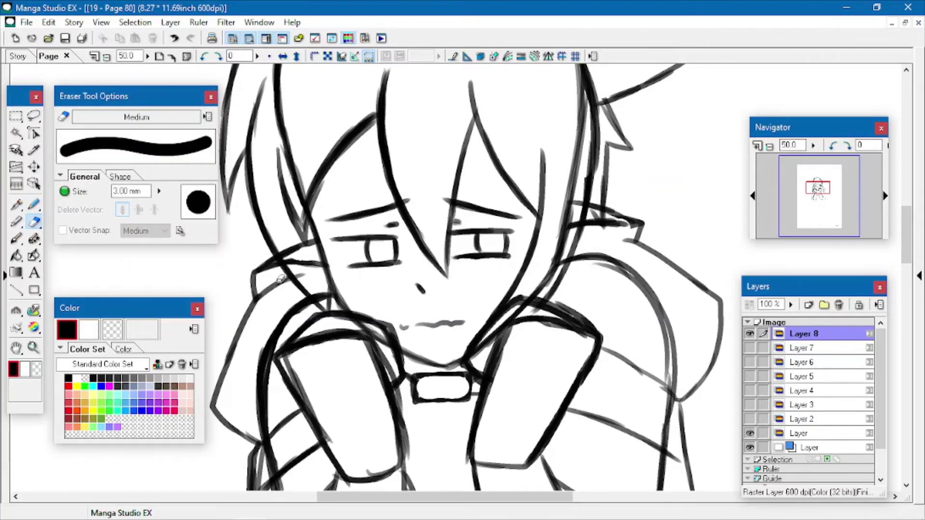
pyautogui.rightClick(786, 334)
pyautogui.click(641, 433)
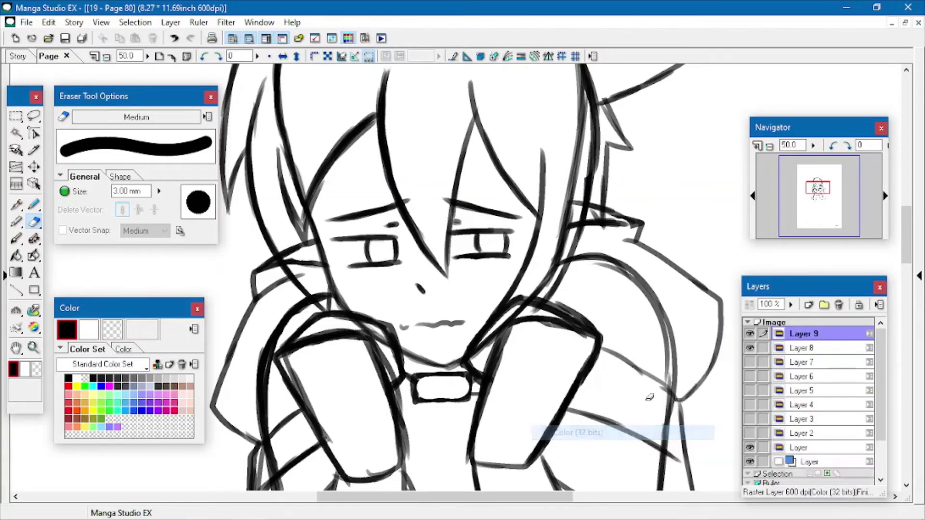
pyautogui.click(747, 351)
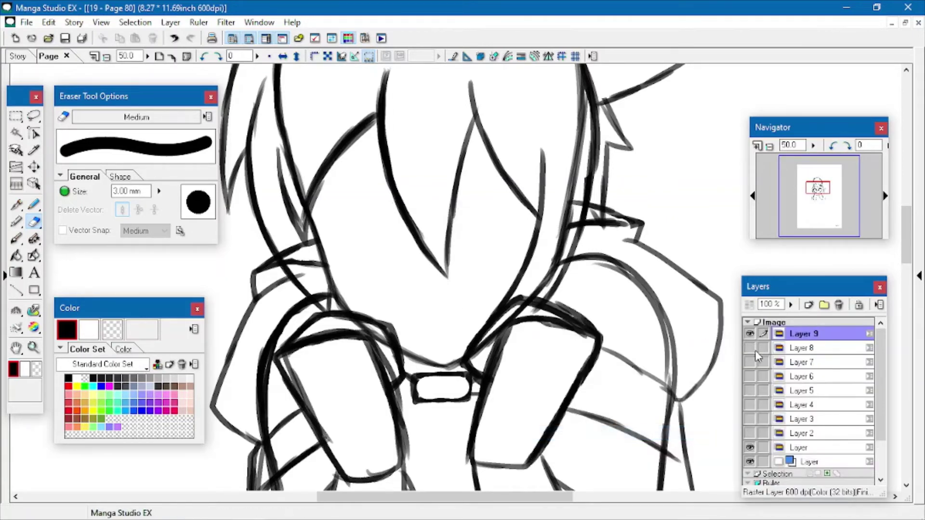
pyautogui.click(751, 349)
pyautogui.click(33, 204)
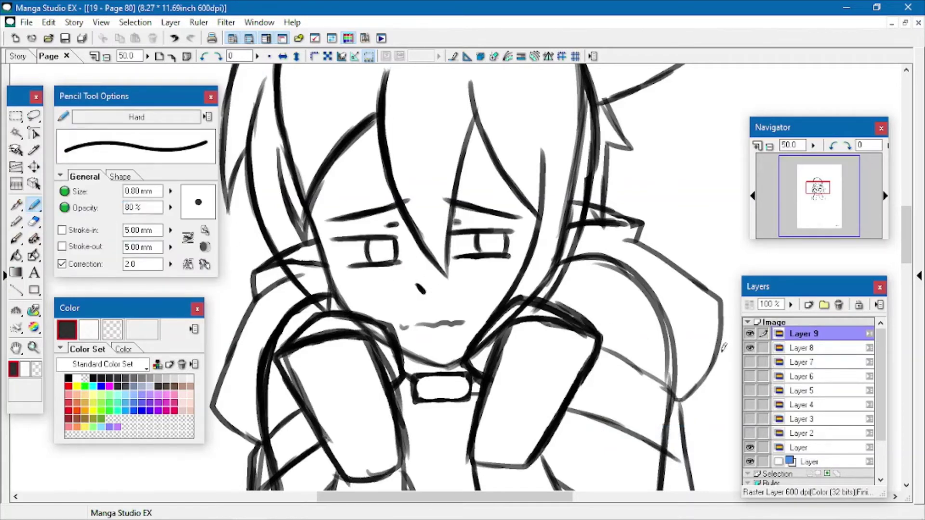
# Hide Layer 8, save the page, and draw a narrowed eye with a brow slanting down toward the nose on Layer 9.
pyautogui.click(749, 348)
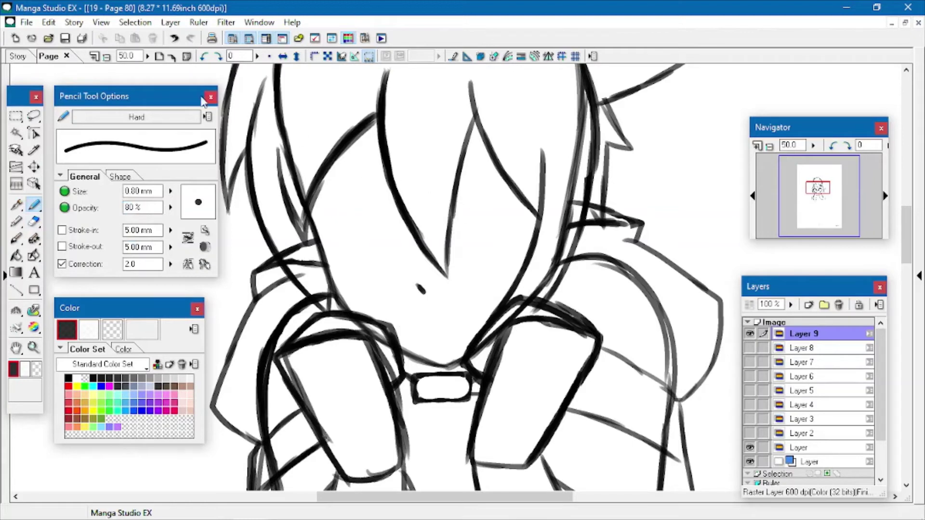
pyautogui.click(65, 38)
pyautogui.moveTo(342, 231)
pyautogui.mouseDown()
pyautogui.moveTo(390, 248)
pyautogui.moveTo(346, 235)
pyautogui.moveTo(333, 248)
pyautogui.moveTo(337, 261)
pyautogui.moveTo(344, 237)
pyautogui.moveTo(338, 260)
pyautogui.moveTo(337, 240)
pyautogui.moveTo(350, 238)
pyautogui.moveTo(336, 252)
pyautogui.moveTo(351, 237)
pyautogui.moveTo(396, 246)
pyautogui.mouseUp()
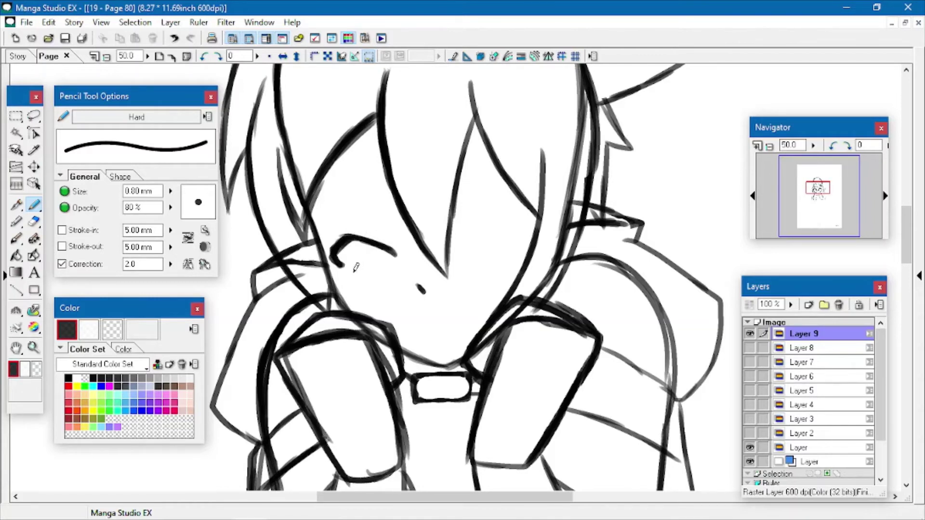
pyautogui.moveTo(354, 271)
pyautogui.mouseDown()
pyautogui.moveTo(397, 265)
pyautogui.moveTo(365, 244)
pyautogui.moveTo(369, 260)
pyautogui.moveTo(384, 262)
pyautogui.moveTo(392, 244)
pyautogui.mouseUp()
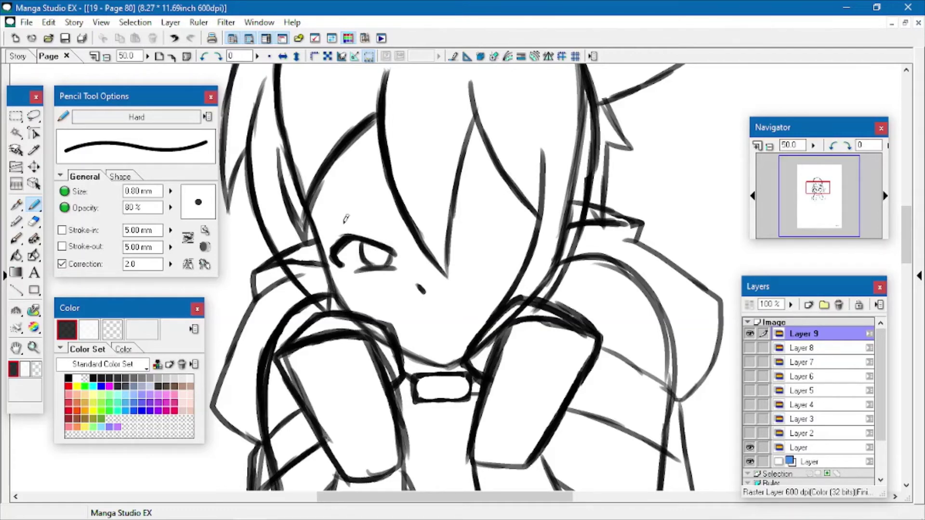
pyautogui.moveTo(335, 212); pyautogui.dragTo(407, 232)
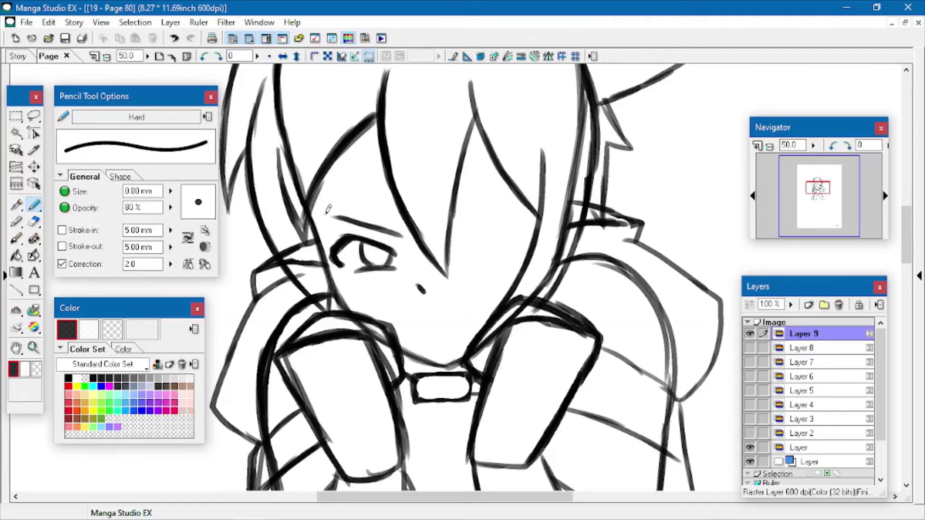
# Thicken the first angry brow and draw the second narrowed eye with a matching brow slanting toward the nose.
pyautogui.moveTo(326, 213)
pyautogui.mouseDown()
pyautogui.moveTo(404, 239)
pyautogui.moveTo(376, 243)
pyautogui.moveTo(403, 256)
pyautogui.moveTo(490, 226)
pyautogui.moveTo(521, 245)
pyautogui.moveTo(506, 254)
pyautogui.mouseUp()
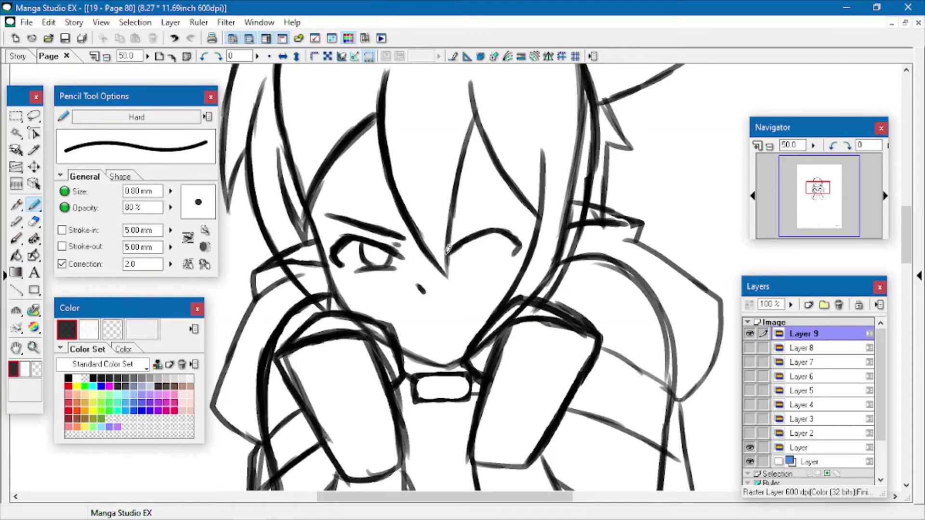
pyautogui.moveTo(447, 249)
pyautogui.mouseDown()
pyautogui.moveTo(500, 227)
pyautogui.moveTo(514, 236)
pyautogui.moveTo(511, 254)
pyautogui.mouseUp()
pyautogui.moveTo(454, 264)
pyautogui.mouseDown()
pyautogui.moveTo(499, 260)
pyautogui.moveTo(458, 260)
pyautogui.moveTo(472, 217)
pyautogui.moveTo(500, 208)
pyautogui.mouseUp()
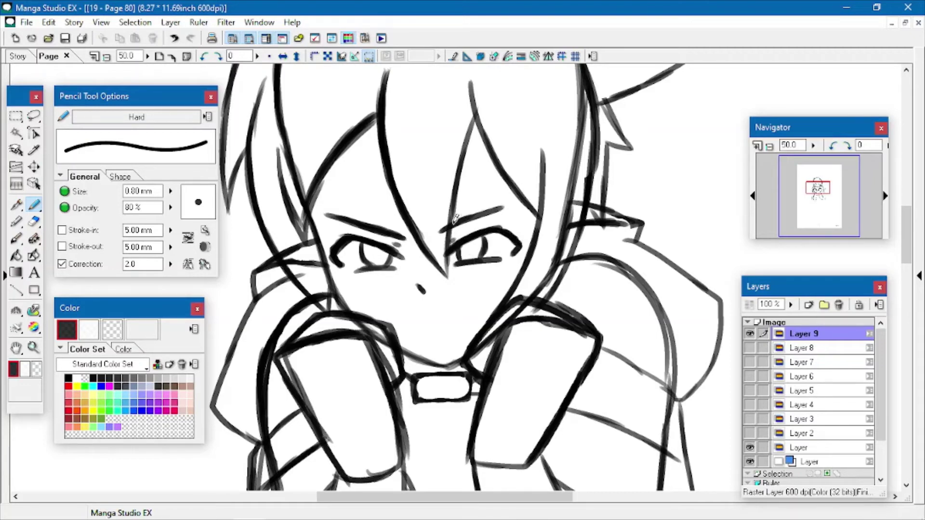
pyautogui.moveTo(452, 224); pyautogui.dragTo(503, 208)
pyautogui.moveTo(459, 247); pyautogui.dragTo(506, 227)
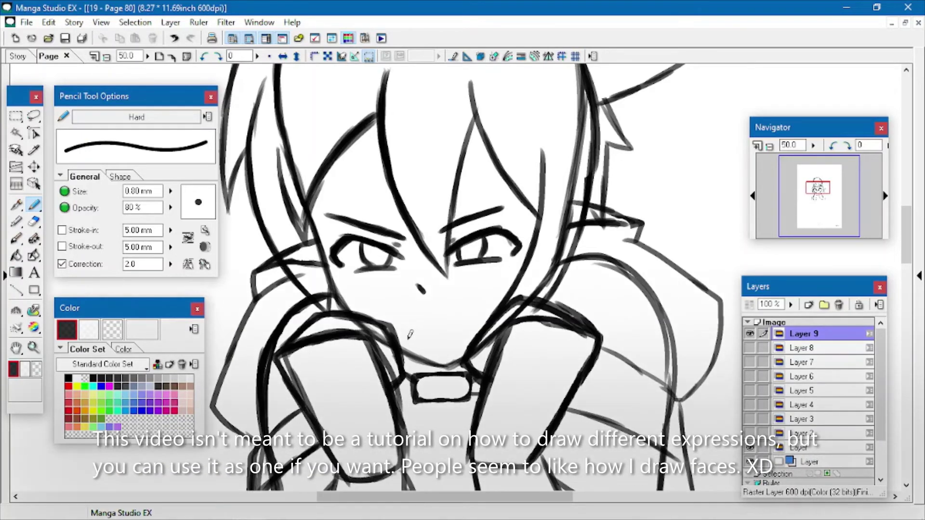
# Draw a lopsided scowling mouth that rises to one side, with its lower corner filled in dark.
pyautogui.moveTo(405, 331)
pyautogui.mouseDown()
pyautogui.moveTo(458, 303)
pyautogui.moveTo(486, 302)
pyautogui.moveTo(480, 323)
pyautogui.mouseUp()
pyautogui.moveTo(408, 326)
pyautogui.mouseDown()
pyautogui.moveTo(418, 337)
pyautogui.moveTo(438, 333)
pyautogui.mouseUp()
pyautogui.moveTo(484, 315); pyautogui.dragTo(460, 324)
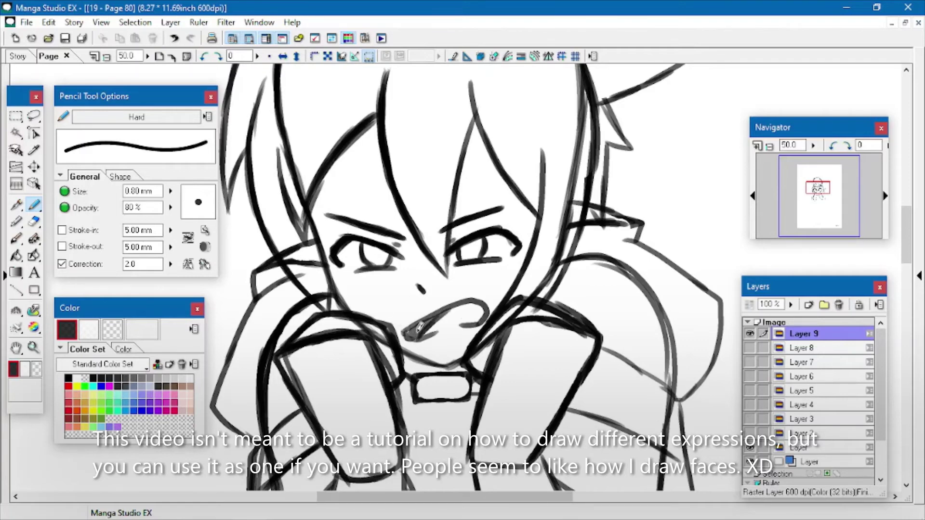
pyautogui.moveTo(410, 334)
pyautogui.mouseDown()
pyautogui.moveTo(439, 312)
pyautogui.moveTo(409, 330)
pyautogui.moveTo(438, 329)
pyautogui.moveTo(409, 329)
pyautogui.moveTo(462, 295)
pyautogui.mouseUp()
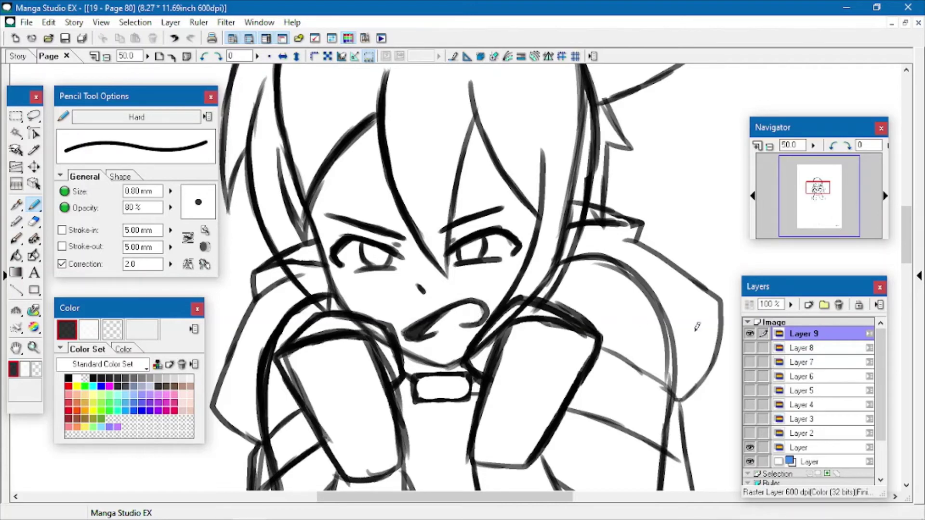
# Add a Color (32 bits) raster layer and shade a dark area over both eyes, bounded below by a curved line across the nose.
pyautogui.rightClick(769, 321)
pyautogui.moveTo(790, 341)
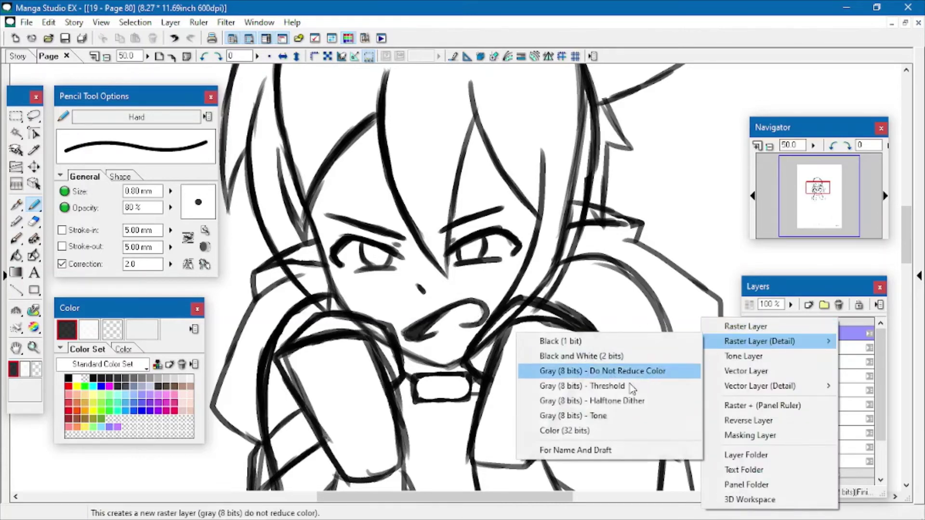
pyautogui.click(597, 430)
pyautogui.moveTo(335, 276)
pyautogui.mouseDown()
pyautogui.moveTo(356, 291)
pyautogui.moveTo(406, 271)
pyautogui.moveTo(517, 270)
pyautogui.mouseUp()
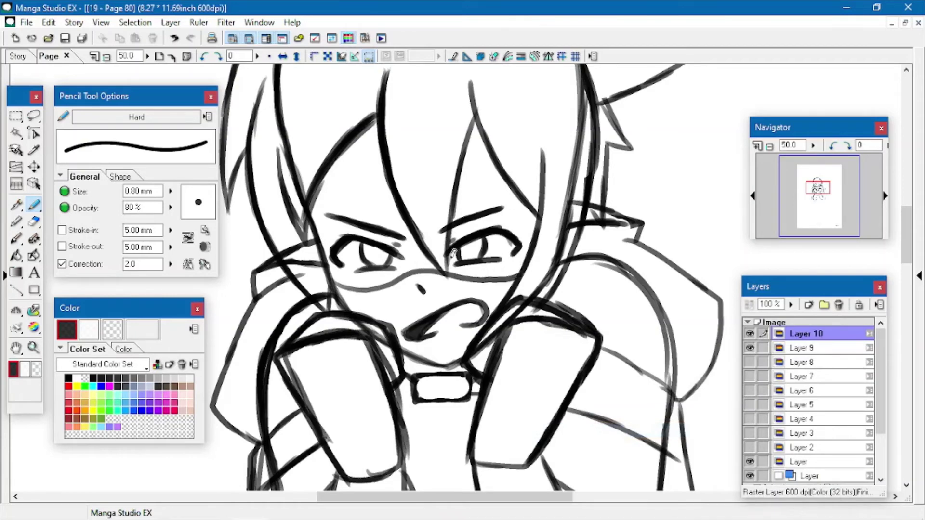
pyautogui.moveTo(325, 206)
pyautogui.mouseDown()
pyautogui.moveTo(323, 186)
pyautogui.moveTo(319, 212)
pyautogui.moveTo(340, 154)
pyautogui.moveTo(347, 146)
pyautogui.moveTo(342, 177)
pyautogui.moveTo(376, 126)
pyautogui.moveTo(362, 206)
pyautogui.moveTo(372, 150)
pyautogui.moveTo(338, 237)
pyautogui.moveTo(354, 156)
pyautogui.moveTo(347, 172)
pyautogui.moveTo(324, 250)
pyautogui.moveTo(317, 210)
pyautogui.moveTo(338, 278)
pyautogui.moveTo(333, 232)
pyautogui.moveTo(348, 246)
pyautogui.moveTo(349, 278)
pyautogui.moveTo(354, 231)
pyautogui.moveTo(372, 252)
pyautogui.moveTo(367, 282)
pyautogui.moveTo(381, 271)
pyautogui.moveTo(375, 266)
pyautogui.moveTo(395, 219)
pyautogui.moveTo(388, 213)
pyautogui.moveTo(352, 243)
pyautogui.moveTo(363, 236)
pyautogui.moveTo(381, 163)
pyautogui.moveTo(382, 193)
pyautogui.mouseUp()
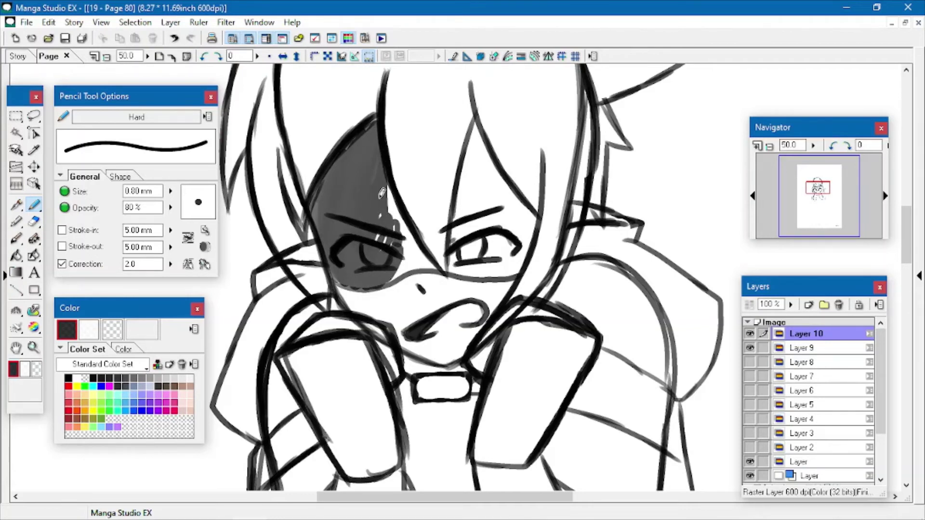
pyautogui.moveTo(380, 239)
pyautogui.mouseDown()
pyautogui.moveTo(387, 194)
pyautogui.moveTo(404, 240)
pyautogui.moveTo(392, 190)
pyautogui.moveTo(408, 241)
pyautogui.moveTo(386, 178)
pyautogui.moveTo(433, 263)
pyautogui.moveTo(416, 241)
pyautogui.moveTo(429, 260)
pyautogui.moveTo(392, 274)
pyautogui.moveTo(410, 263)
pyautogui.mouseUp()
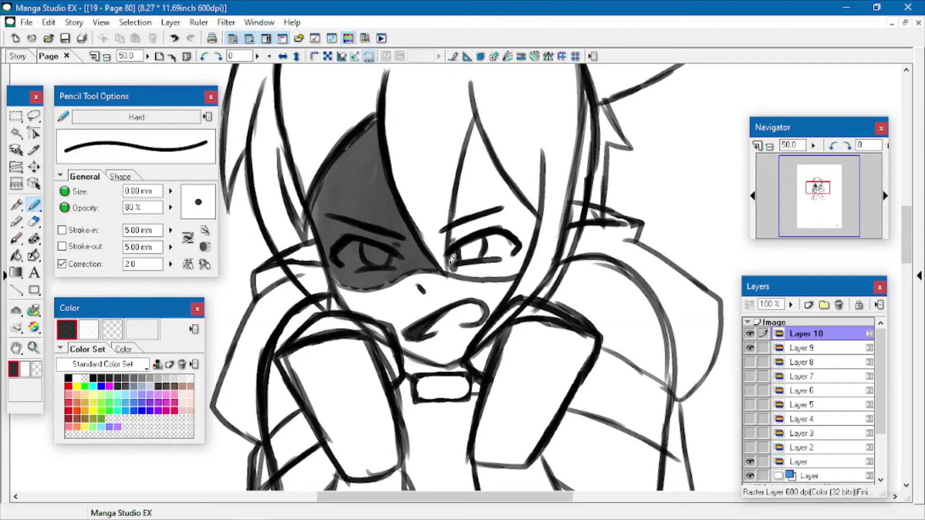
pyautogui.moveTo(452, 259)
pyautogui.mouseDown()
pyautogui.moveTo(491, 260)
pyautogui.moveTo(476, 271)
pyautogui.moveTo(470, 265)
pyautogui.moveTo(507, 254)
pyautogui.moveTo(506, 269)
pyautogui.moveTo(514, 269)
pyautogui.moveTo(491, 270)
pyautogui.moveTo(538, 222)
pyautogui.moveTo(521, 250)
pyautogui.moveTo(507, 246)
pyautogui.moveTo(520, 223)
pyautogui.moveTo(463, 259)
pyautogui.moveTo(474, 227)
pyautogui.moveTo(462, 212)
pyautogui.moveTo(449, 252)
pyautogui.moveTo(475, 182)
pyautogui.moveTo(475, 239)
pyautogui.moveTo(515, 201)
pyautogui.moveTo(534, 203)
pyautogui.moveTo(499, 204)
pyautogui.moveTo(501, 174)
pyautogui.moveTo(480, 211)
pyautogui.moveTo(483, 171)
pyautogui.moveTo(456, 216)
pyautogui.moveTo(476, 116)
pyautogui.moveTo(484, 173)
pyautogui.moveTo(478, 126)
pyautogui.moveTo(501, 174)
pyautogui.mouseUp()
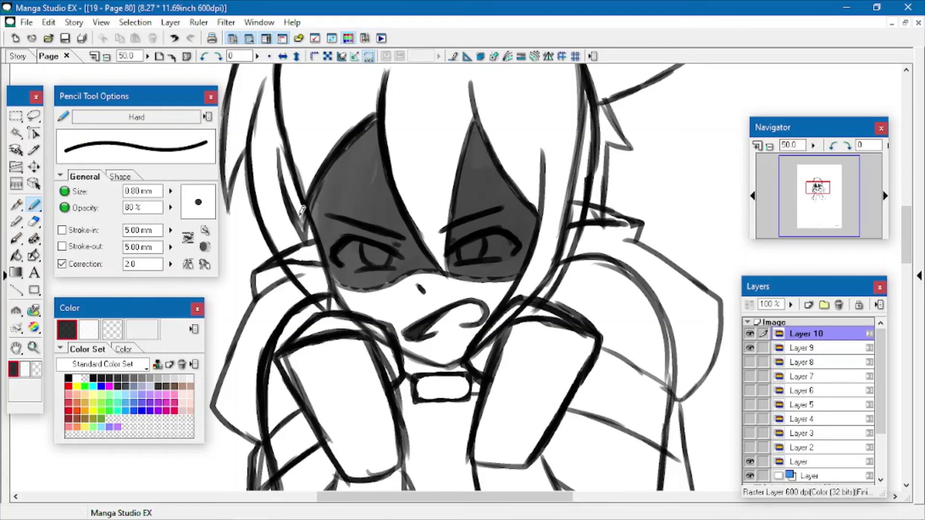
# Clear the shading inside both eyes with the 3.00 mm Eraser and merge the shading layer down into Layer 9.
pyautogui.click(33, 221)
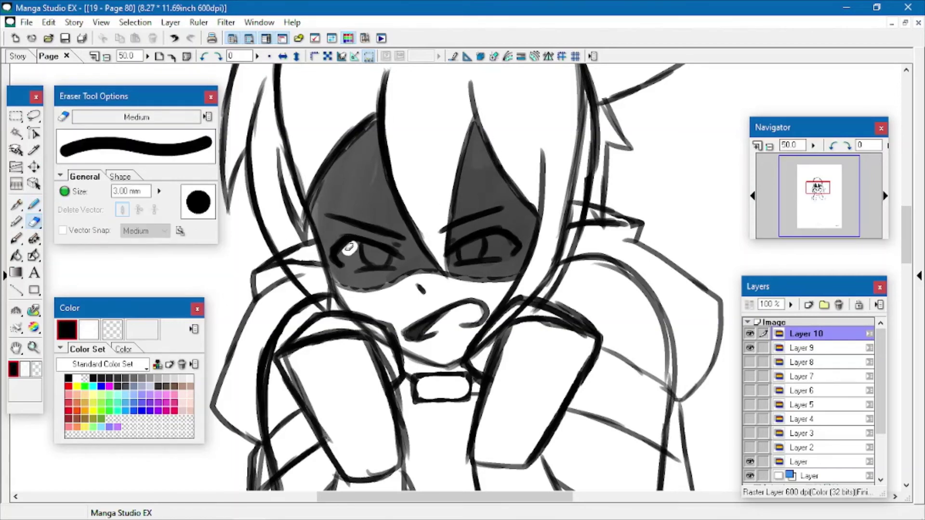
pyautogui.moveTo(350, 247)
pyautogui.mouseDown()
pyautogui.moveTo(377, 255)
pyautogui.moveTo(359, 244)
pyautogui.moveTo(392, 259)
pyautogui.moveTo(366, 251)
pyautogui.mouseUp()
pyautogui.moveTo(473, 252)
pyautogui.mouseDown()
pyautogui.moveTo(458, 255)
pyautogui.moveTo(503, 245)
pyautogui.moveTo(488, 242)
pyautogui.mouseUp()
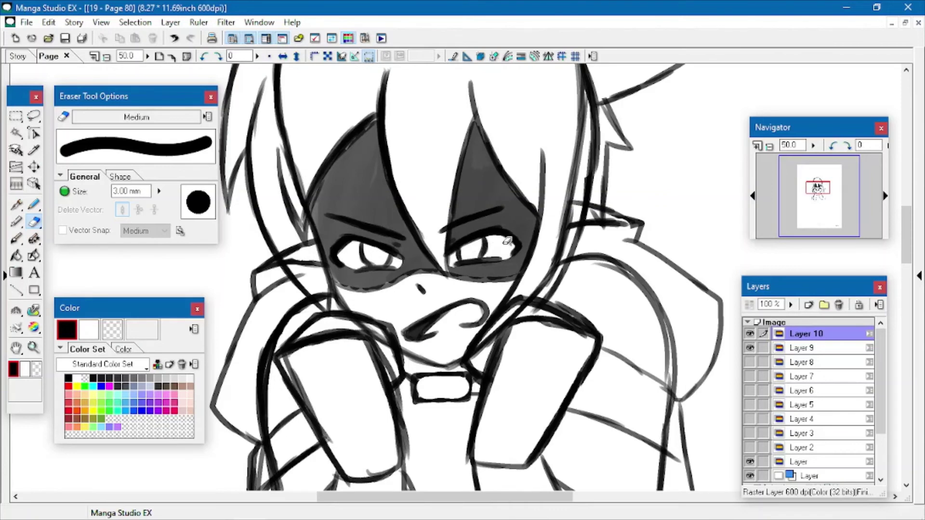
pyautogui.rightClick(811, 338)
pyautogui.click(776, 225)
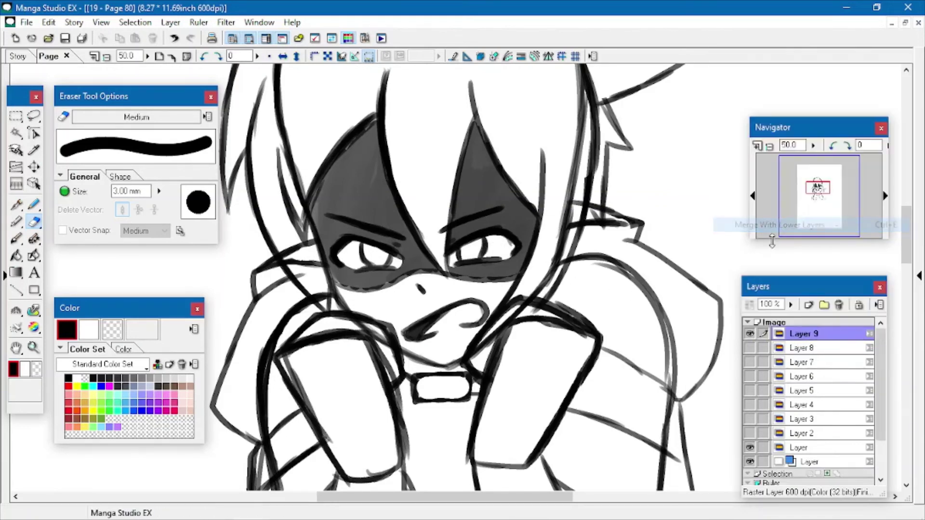
# Add a Color (32 bits) raster layer above Layer 9 and save the page.
pyautogui.rightClick(793, 324)
pyautogui.moveTo(786, 346)
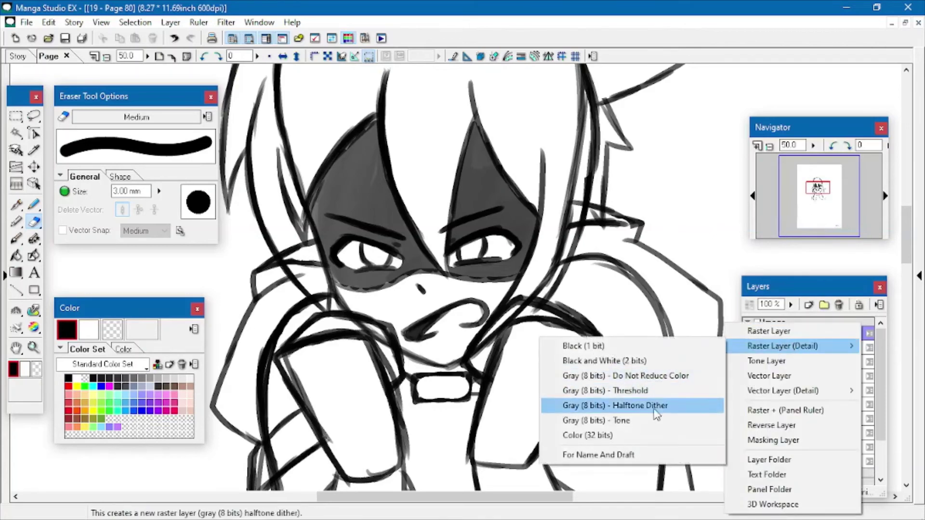
pyautogui.click(643, 435)
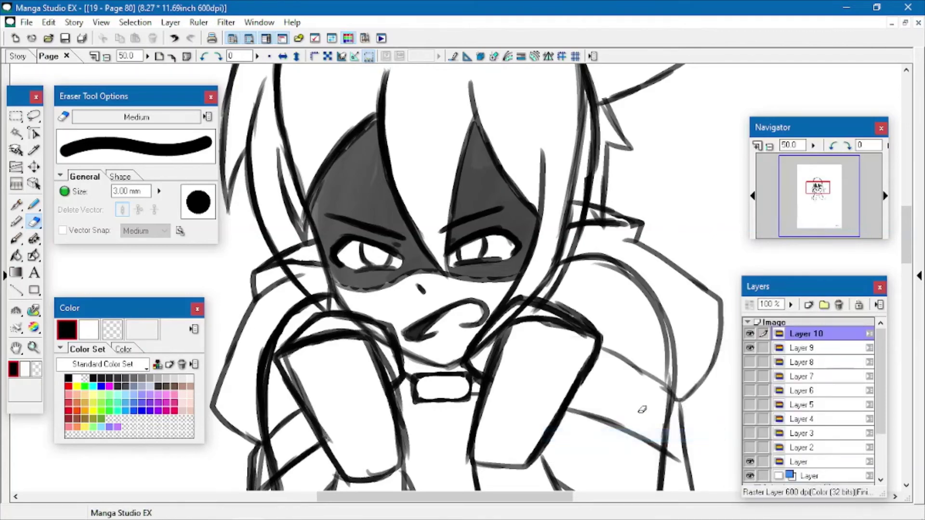
pyautogui.click(65, 39)
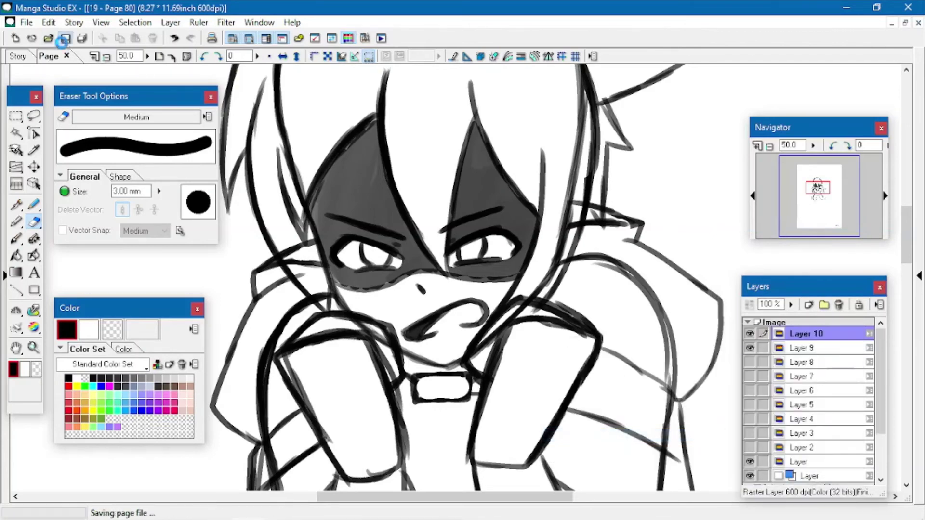
# Trace the nose mark onto Layer 10 with the Pencil and hide Layer 9.
pyautogui.click(34, 205)
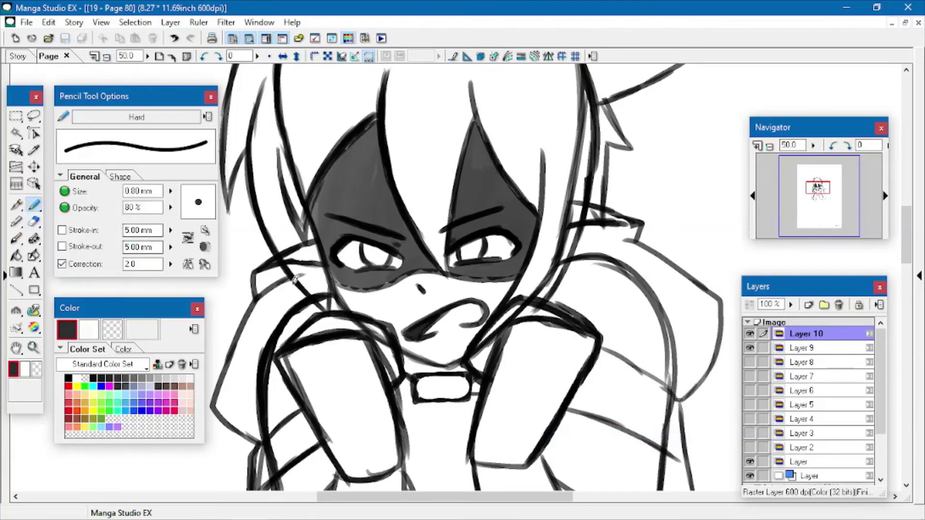
pyautogui.click(421, 288)
pyautogui.click(750, 347)
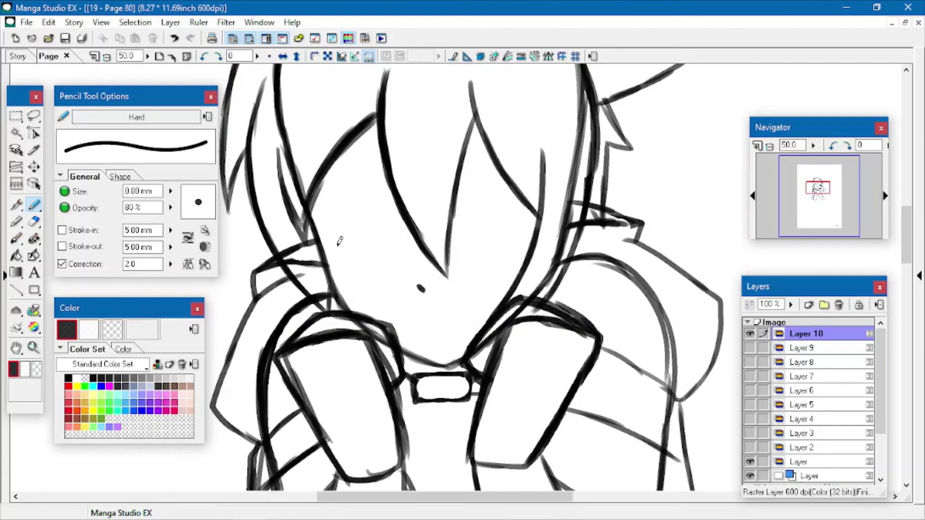
# Draw thick arched upper lids with small inner crease marks, short lower lids, and thin raised brows on Layer 10.
pyautogui.moveTo(336, 247)
pyautogui.mouseDown()
pyautogui.moveTo(359, 229)
pyautogui.moveTo(345, 239)
pyautogui.moveTo(378, 228)
pyautogui.moveTo(351, 233)
pyautogui.moveTo(398, 236)
pyautogui.moveTo(347, 232)
pyautogui.moveTo(333, 254)
pyautogui.moveTo(346, 264)
pyautogui.moveTo(339, 242)
pyautogui.moveTo(343, 263)
pyautogui.moveTo(350, 239)
pyautogui.moveTo(343, 243)
pyautogui.moveTo(363, 230)
pyautogui.moveTo(358, 235)
pyautogui.moveTo(397, 238)
pyautogui.moveTo(489, 216)
pyautogui.moveTo(467, 222)
pyautogui.moveTo(503, 223)
pyautogui.moveTo(478, 216)
pyautogui.moveTo(510, 230)
pyautogui.moveTo(500, 220)
pyautogui.moveTo(515, 234)
pyautogui.mouseUp()
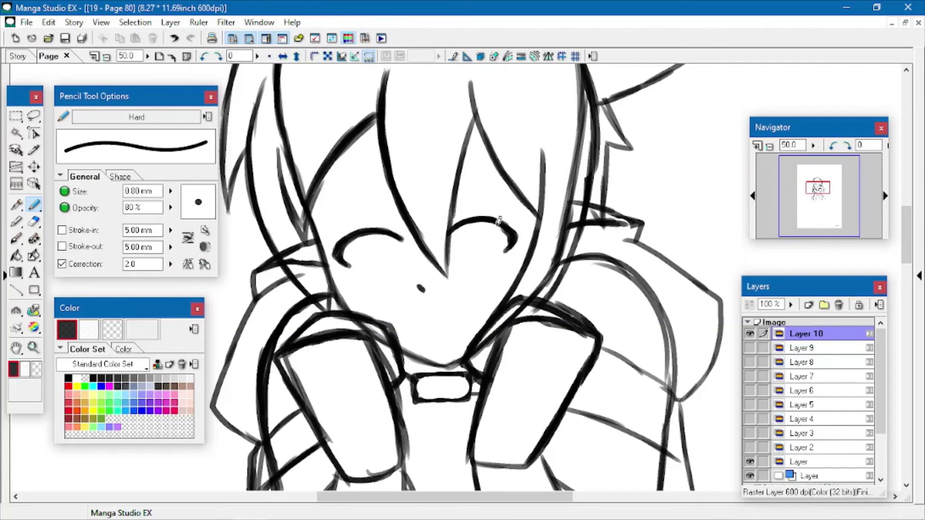
pyautogui.moveTo(449, 234)
pyautogui.mouseDown()
pyautogui.moveTo(476, 220)
pyautogui.moveTo(457, 227)
pyautogui.moveTo(507, 227)
pyautogui.mouseUp()
pyautogui.moveTo(340, 251)
pyautogui.mouseDown()
pyautogui.moveTo(357, 232)
pyautogui.moveTo(401, 236)
pyautogui.mouseUp()
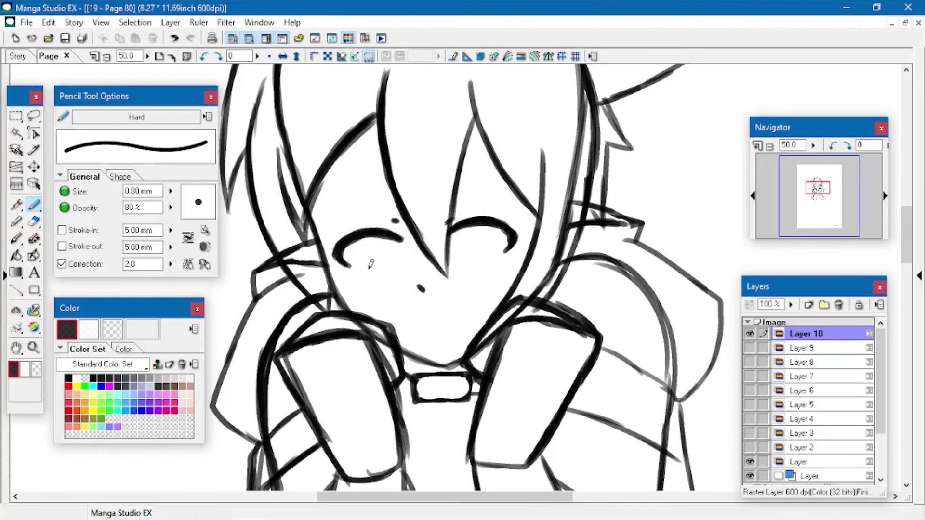
pyautogui.moveTo(362, 263); pyautogui.dragTo(477, 252)
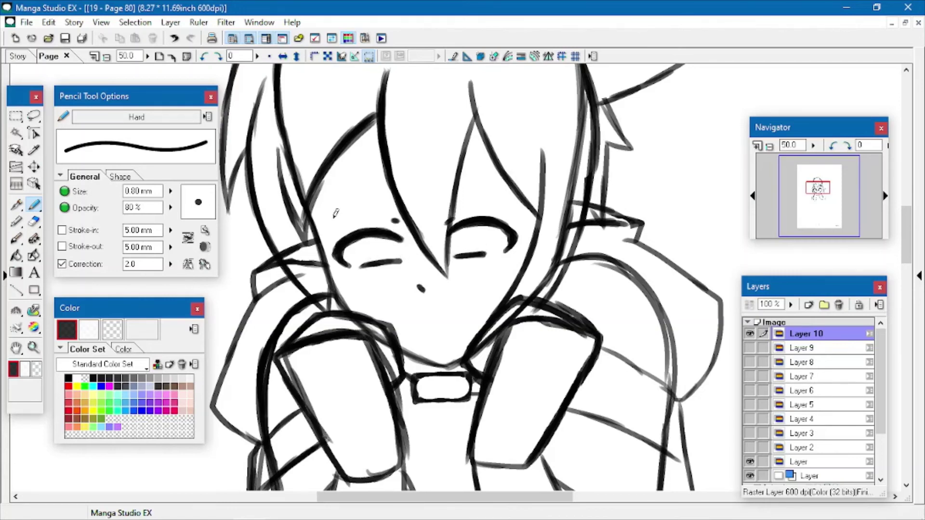
pyautogui.moveTo(323, 209)
pyautogui.mouseDown()
pyautogui.moveTo(394, 206)
pyautogui.moveTo(481, 182)
pyautogui.moveTo(525, 188)
pyautogui.mouseUp()
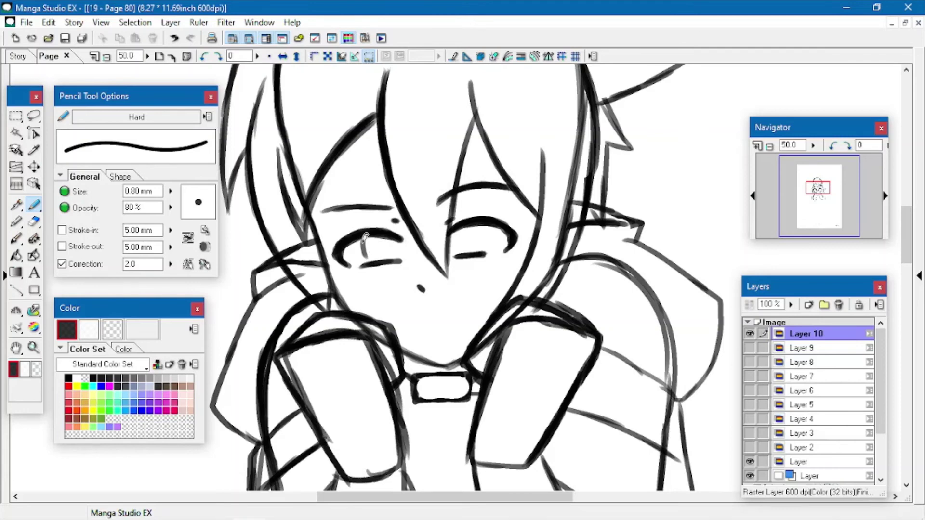
# Draw the irises between the lids of both eyes and trim the lower lid lines with the Eraser.
pyautogui.moveTo(363, 236)
pyautogui.mouseDown()
pyautogui.moveTo(385, 257)
pyautogui.moveTo(391, 234)
pyautogui.moveTo(395, 260)
pyautogui.mouseUp()
pyautogui.moveTo(458, 222); pyautogui.dragTo(455, 255)
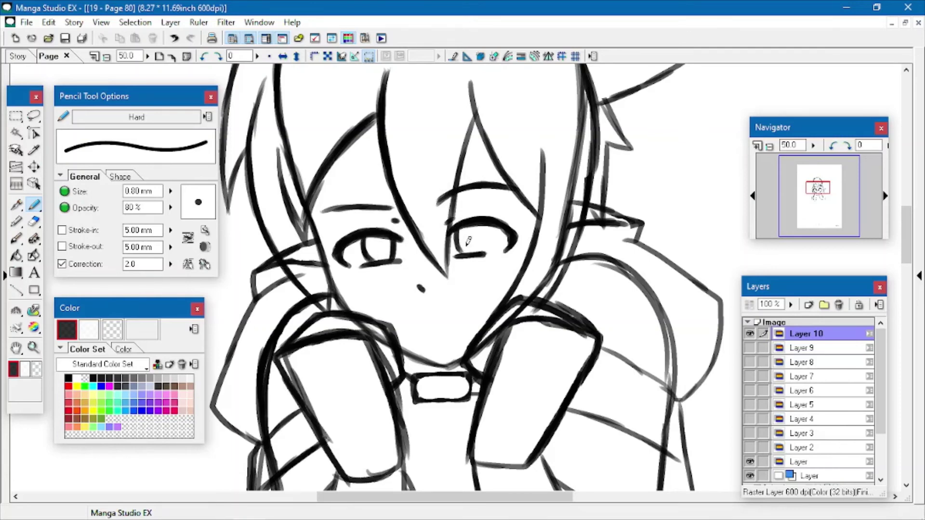
pyautogui.moveTo(486, 230); pyautogui.dragTo(492, 254)
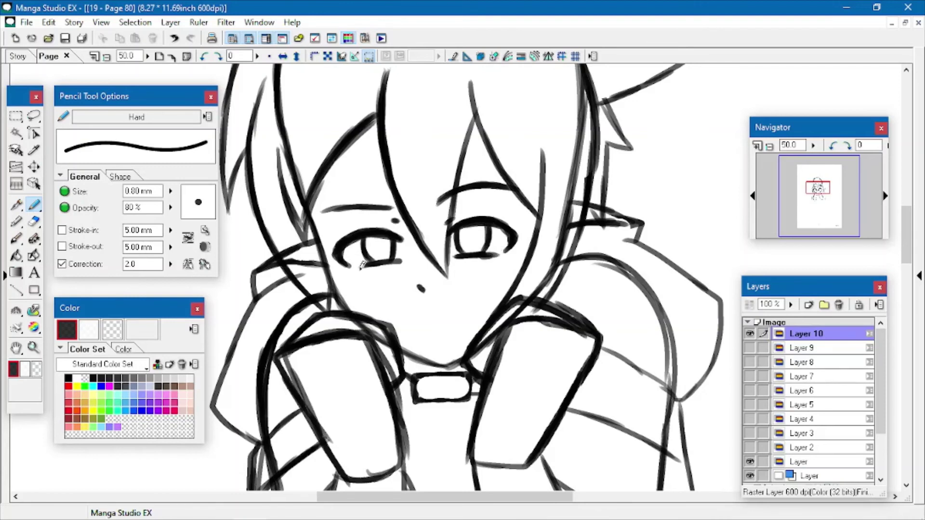
pyautogui.click(34, 222)
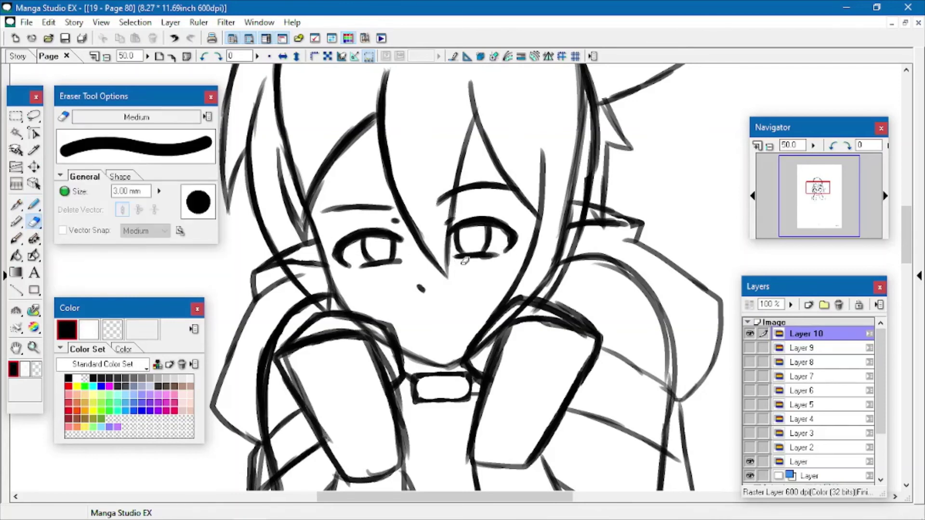
pyautogui.moveTo(492, 261); pyautogui.dragTo(458, 263)
# Draw a small downturned mouth with a thickened corner using the Pencil, and save the page.
pyautogui.click(33, 204)
pyautogui.moveTo(413, 332)
pyautogui.mouseDown()
pyautogui.moveTo(431, 321)
pyautogui.moveTo(470, 327)
pyautogui.mouseUp()
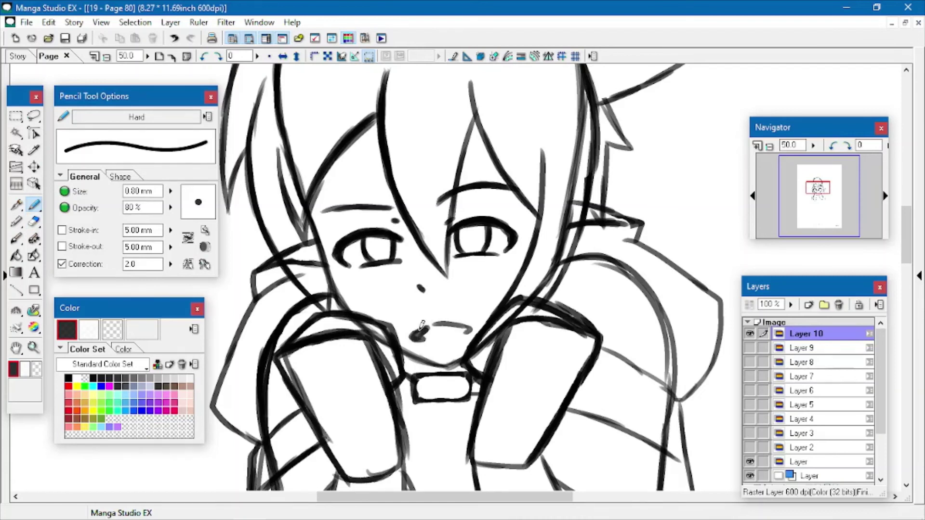
pyautogui.moveTo(415, 334)
pyautogui.mouseDown()
pyautogui.moveTo(438, 322)
pyautogui.moveTo(463, 321)
pyautogui.moveTo(466, 332)
pyautogui.mouseUp()
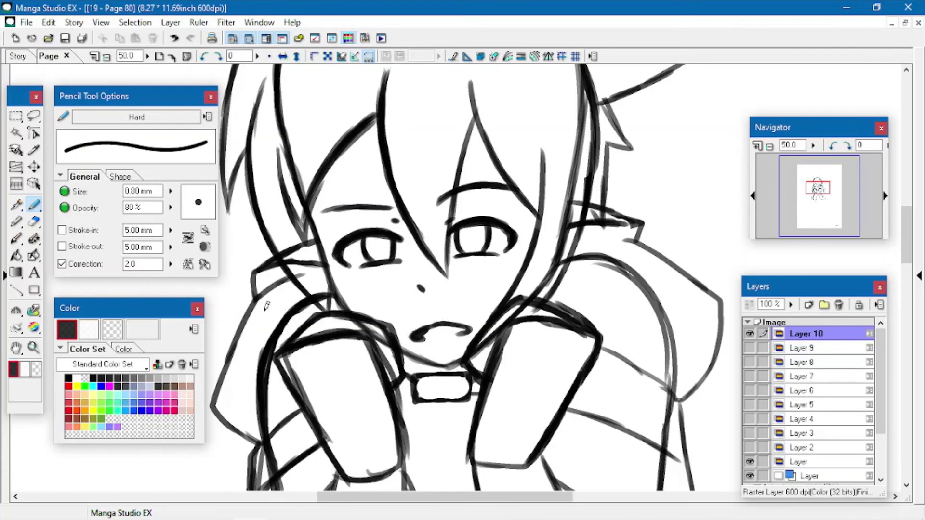
pyautogui.click(107, 58)
pyautogui.click(107, 57)
pyautogui.click(17, 348)
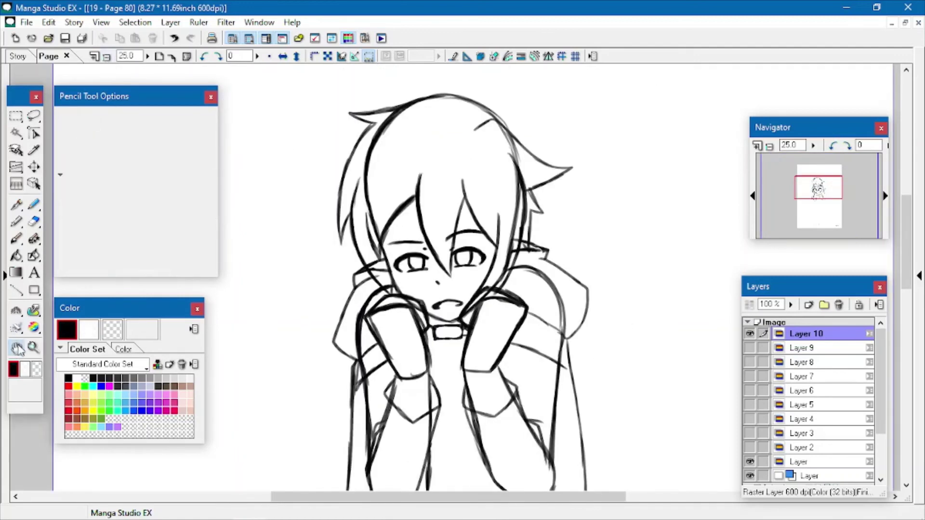
pyautogui.moveTo(343, 237); pyautogui.dragTo(317, 221)
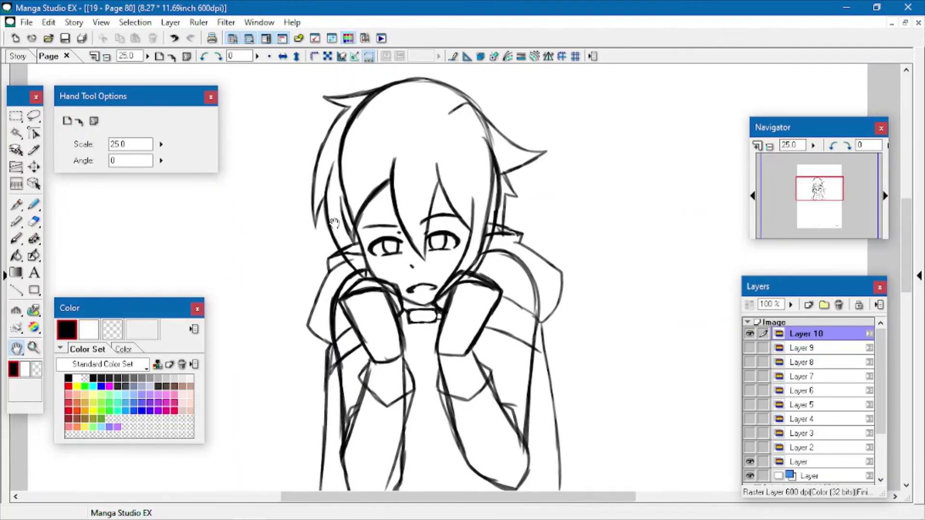
pyautogui.click(65, 39)
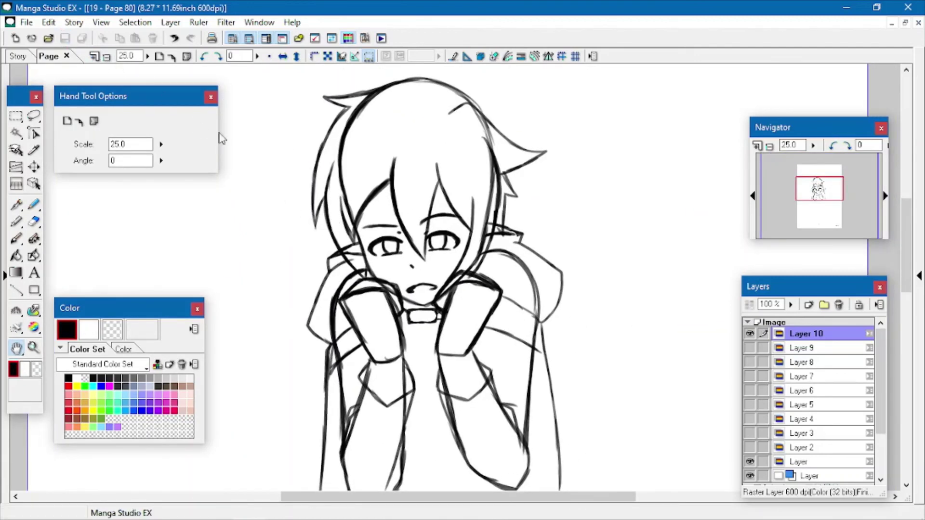
# Hide Layer 10, show Layer 3 as the only visible expression, and make it the active layer for the Pencil.
pyautogui.click(750, 334)
pyautogui.click(750, 448)
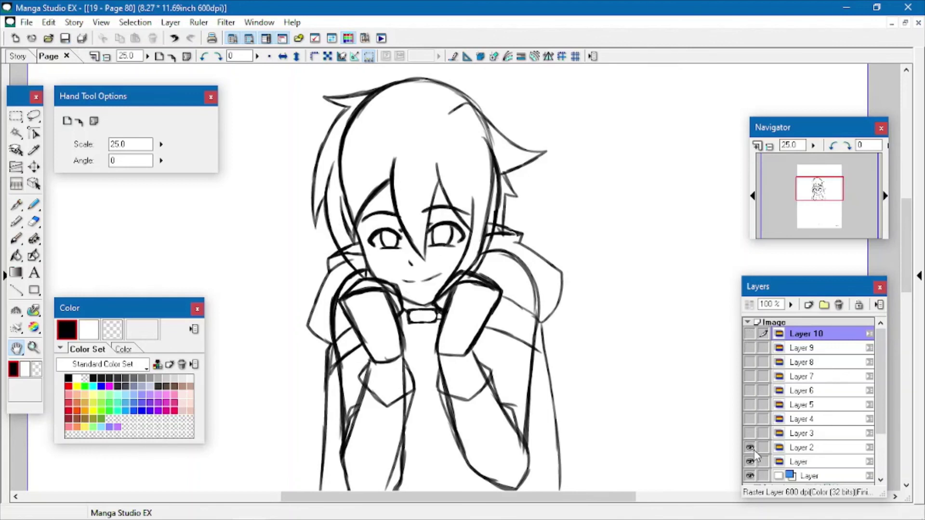
pyautogui.click(749, 433)
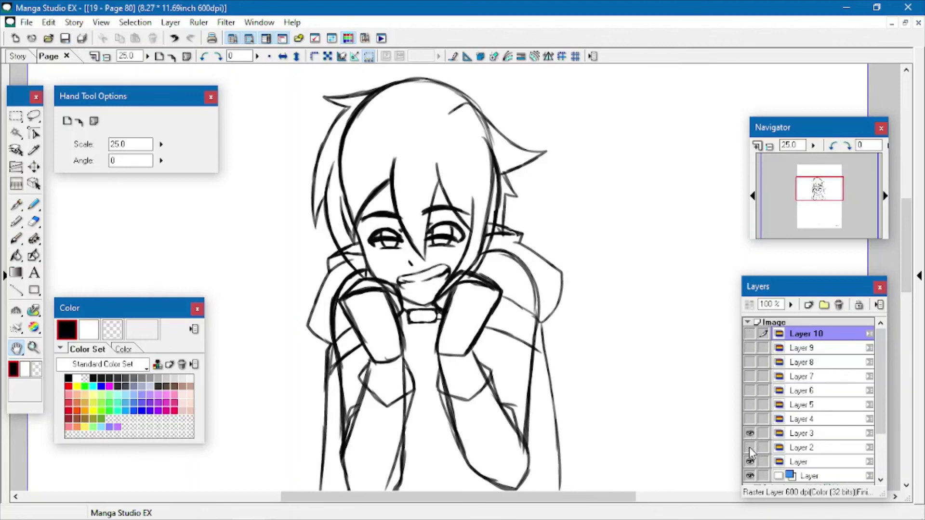
pyautogui.click(750, 447)
pyautogui.click(801, 436)
pyautogui.click(34, 205)
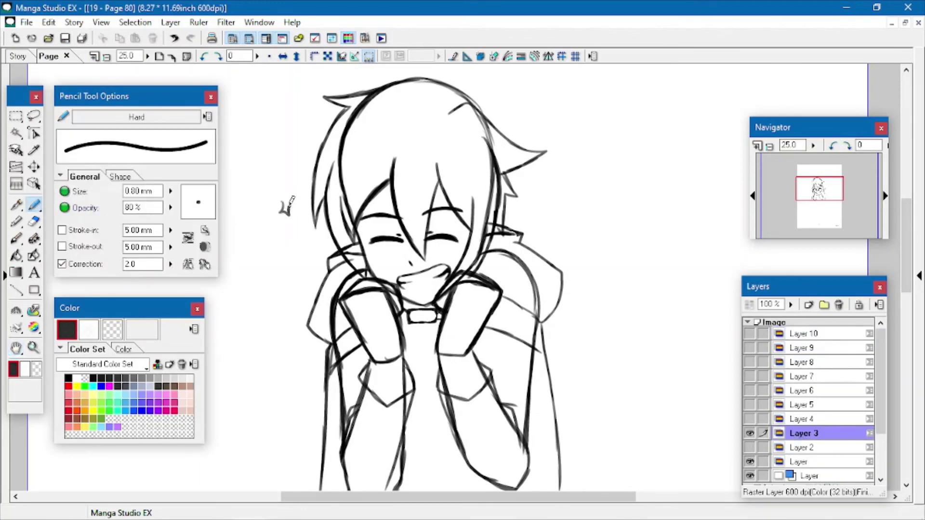
# Show Layer 4 in place of Layer 3, make it active, and add vertical pencil shading lines across the forehead beside the bangs.
pyautogui.click(749, 433)
pyautogui.click(750, 419)
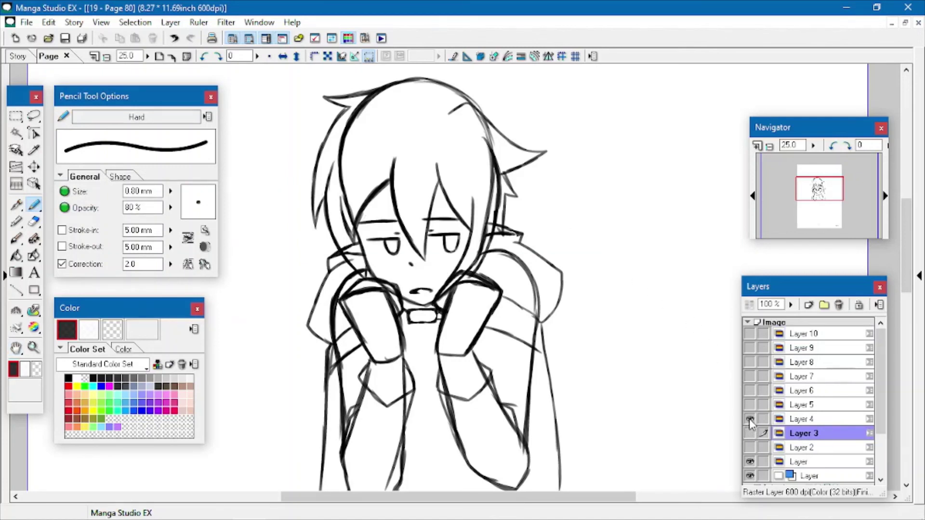
pyautogui.click(789, 419)
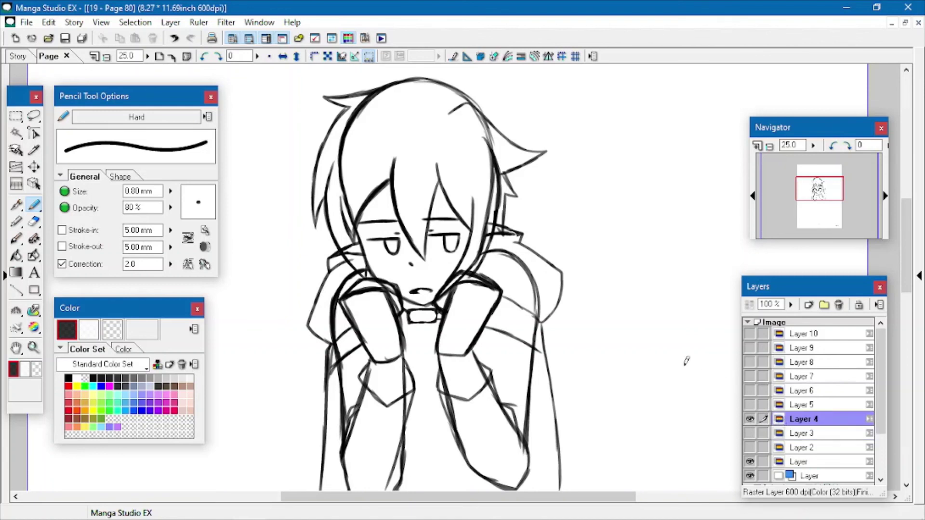
pyautogui.moveTo(449, 143); pyautogui.dragTo(459, 205)
pyautogui.moveTo(470, 131)
pyautogui.mouseDown()
pyautogui.moveTo(470, 193)
pyautogui.moveTo(481, 207)
pyautogui.moveTo(491, 159)
pyautogui.mouseUp()
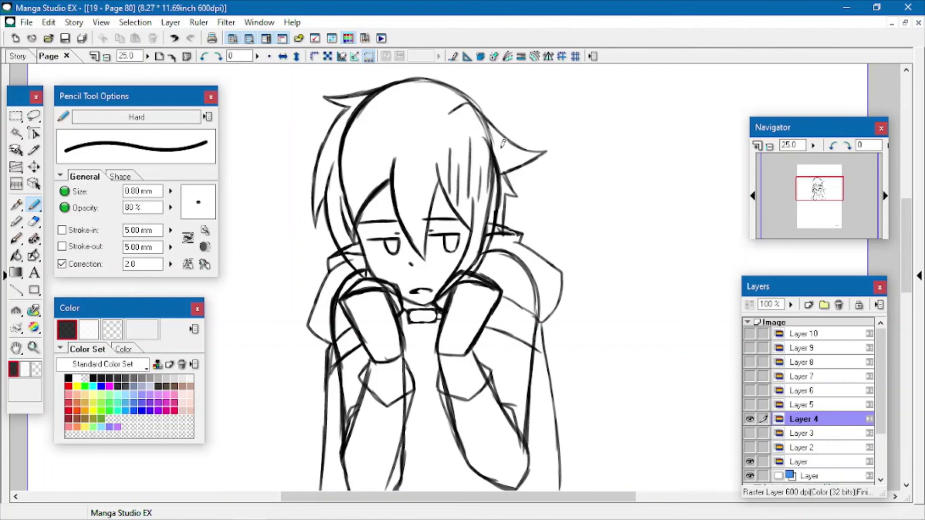
# Show Layer 5 in place of Layer 4, make it active, and add short pencil strokes on both sides of the head.
pyautogui.click(750, 419)
pyautogui.click(749, 404)
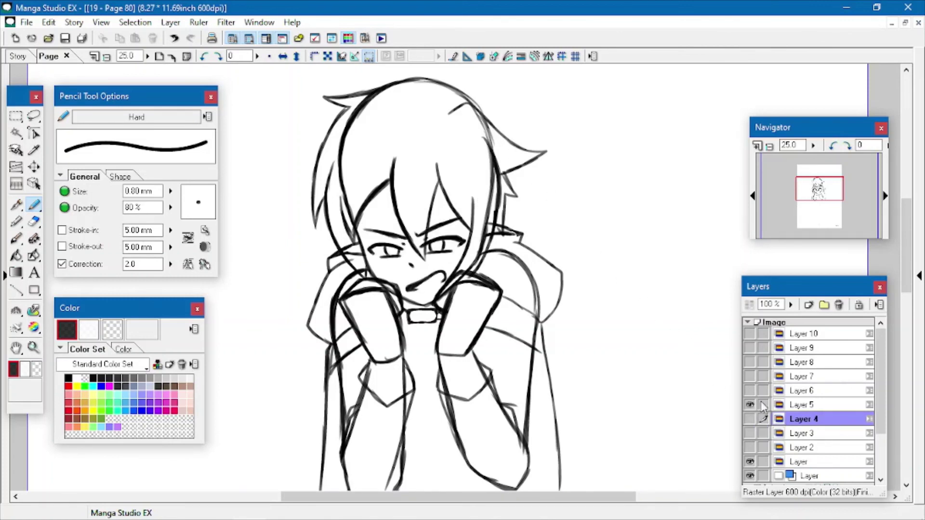
pyautogui.click(795, 406)
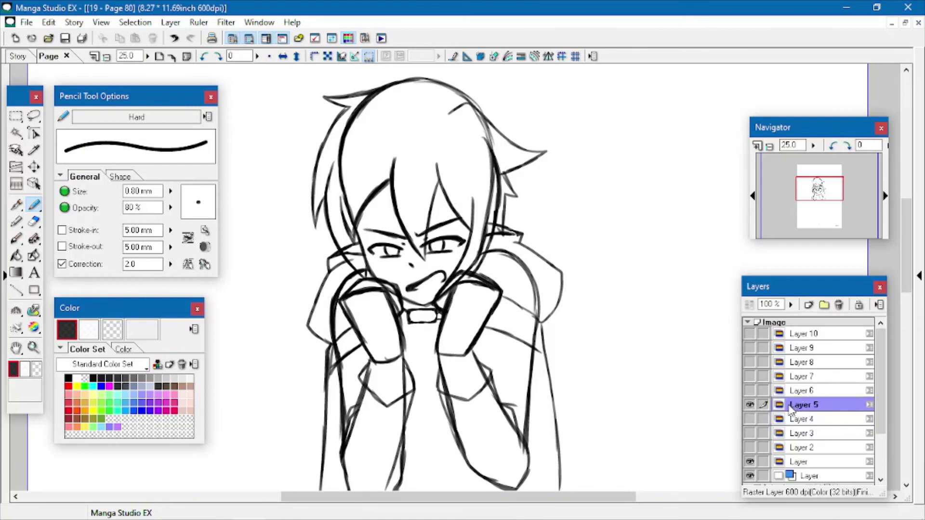
pyautogui.moveTo(516, 214)
pyautogui.mouseDown()
pyautogui.moveTo(524, 218)
pyautogui.moveTo(525, 201)
pyautogui.moveTo(534, 206)
pyautogui.mouseUp()
pyautogui.moveTo(309, 269); pyautogui.dragTo(321, 263)
# Hide Layer 5, review the expression on Layer 6, and switch to Layer 7 as the visible and active expression layer.
pyautogui.click(749, 405)
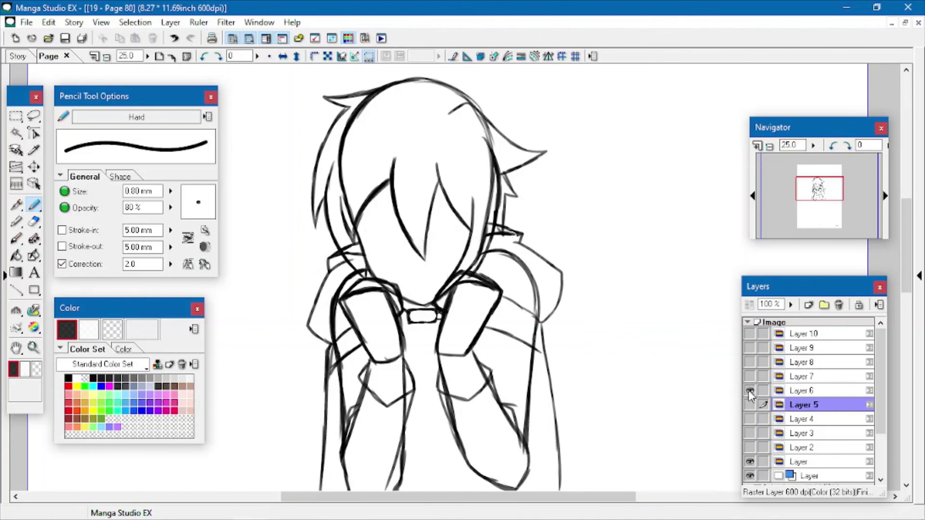
pyautogui.click(749, 390)
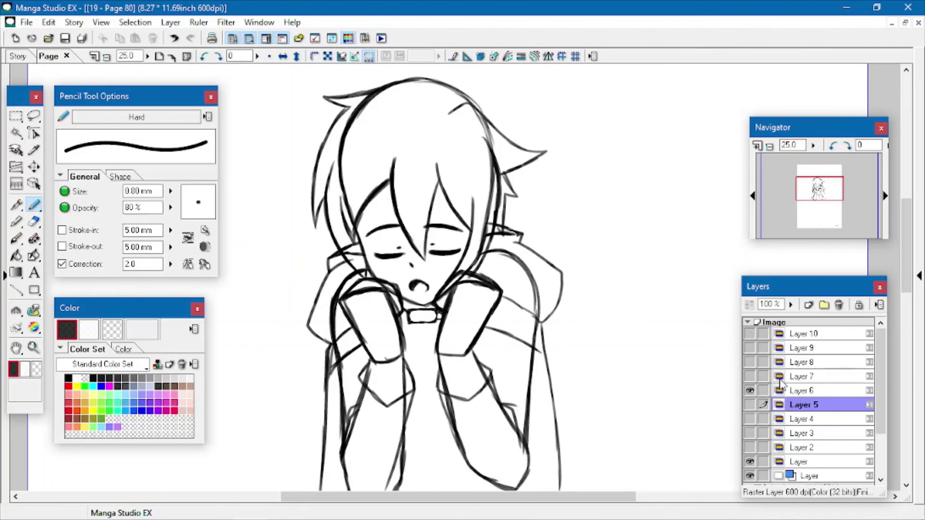
pyautogui.click(799, 376)
pyautogui.click(749, 376)
pyautogui.click(750, 391)
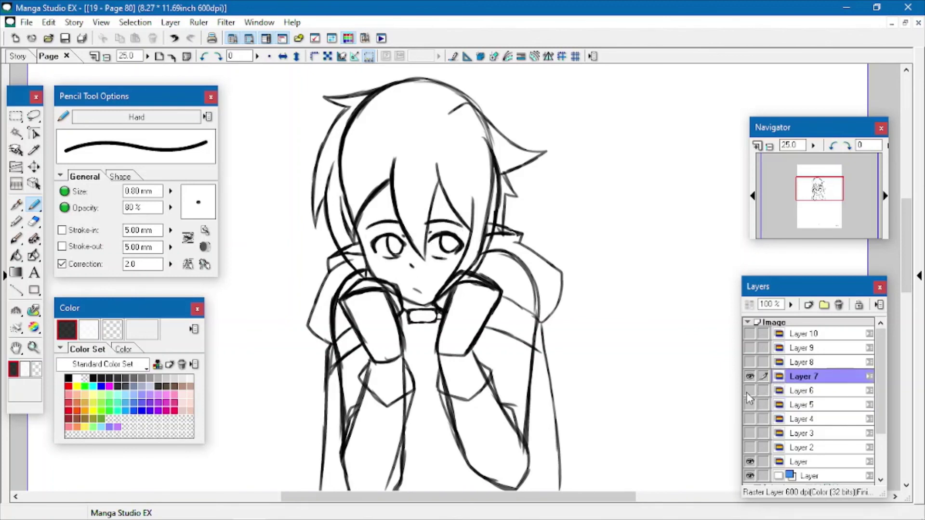
# Hide Layer 7 and review the expressions on Layer 8 and Layer 9 one at a time.
pyautogui.click(749, 376)
pyautogui.click(749, 362)
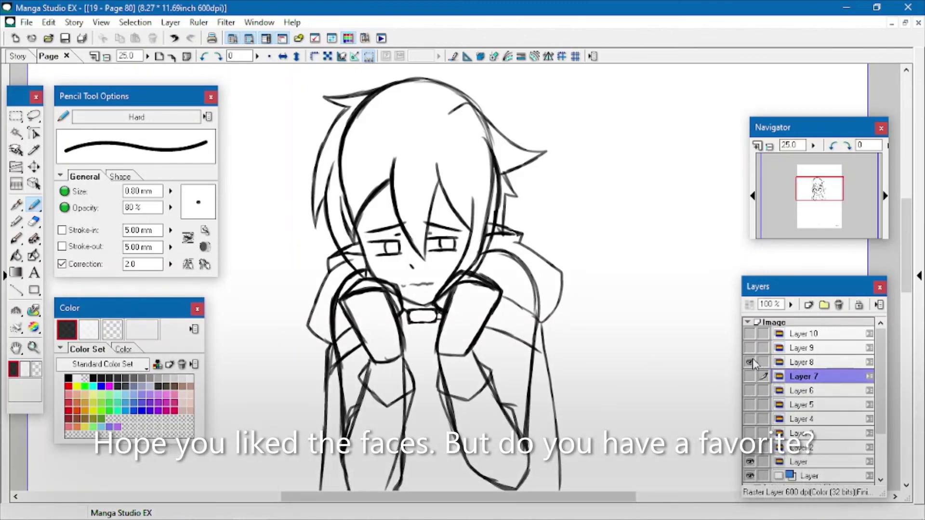
pyautogui.click(749, 363)
pyautogui.click(749, 348)
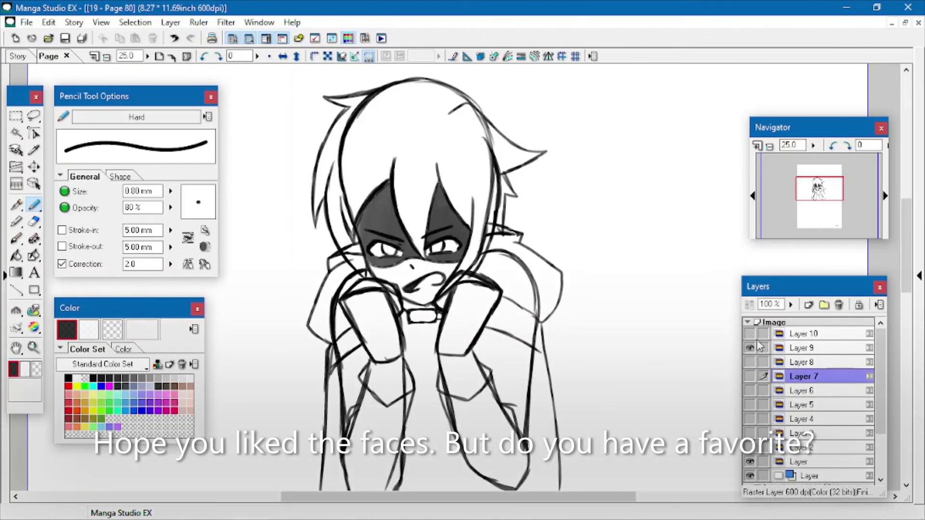
# Show Layer 10 in place of Layer 9 as the only visible expression and save the page.
pyautogui.click(750, 334)
pyautogui.click(750, 347)
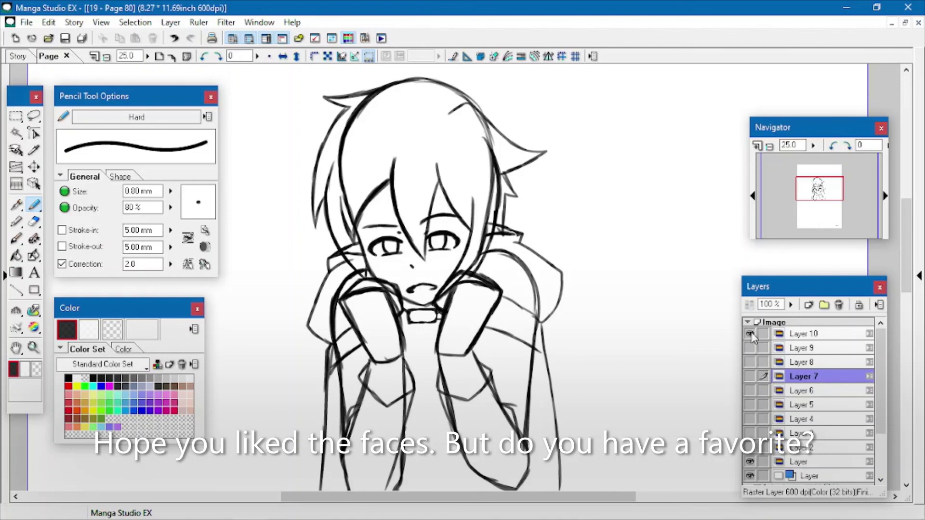
pyautogui.click(65, 38)
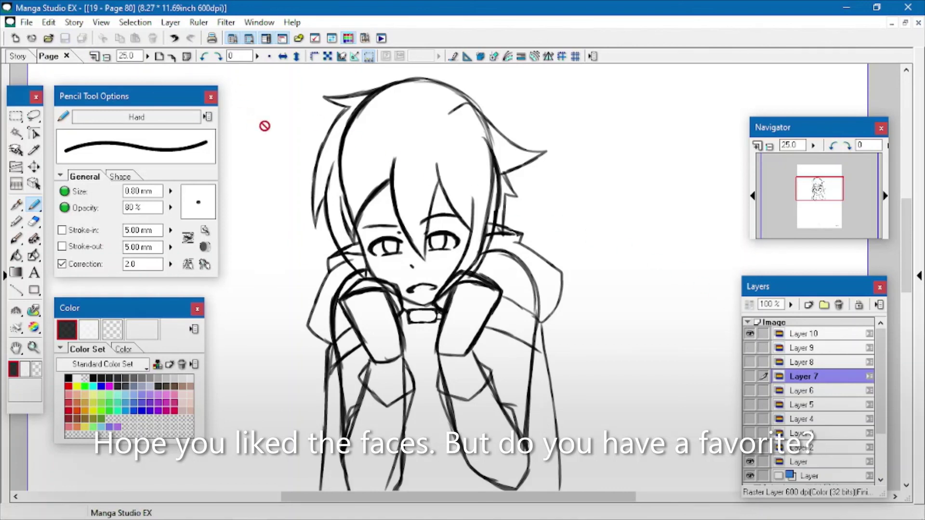